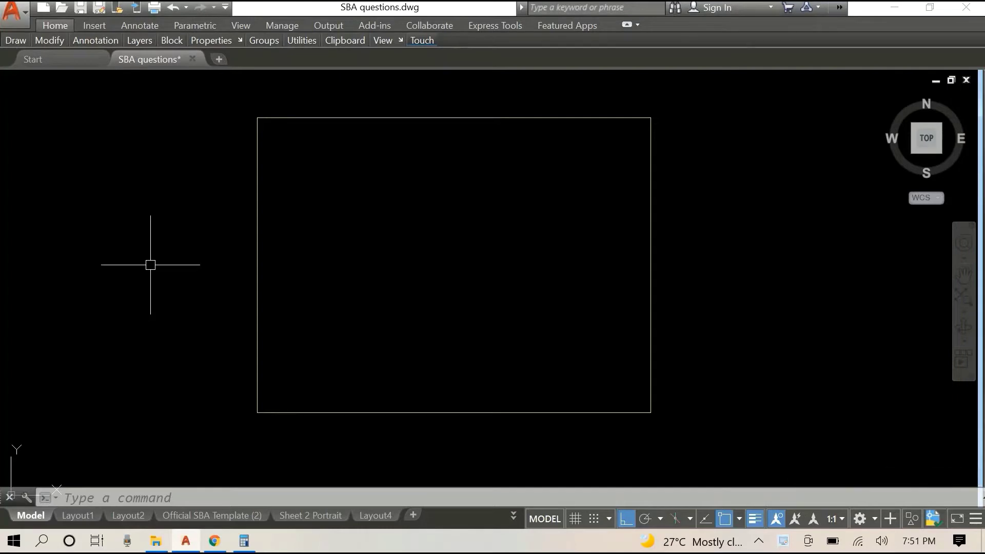
Draw a vertical centre line from the midpoint of the rectangle's top edge to the midpoint of its bottom edge
key(Return)
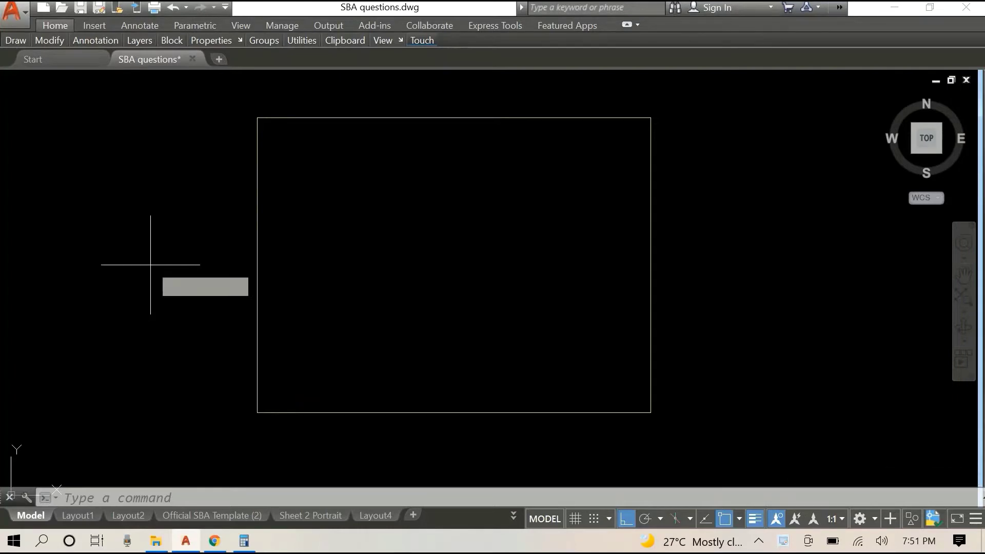
click(454, 118)
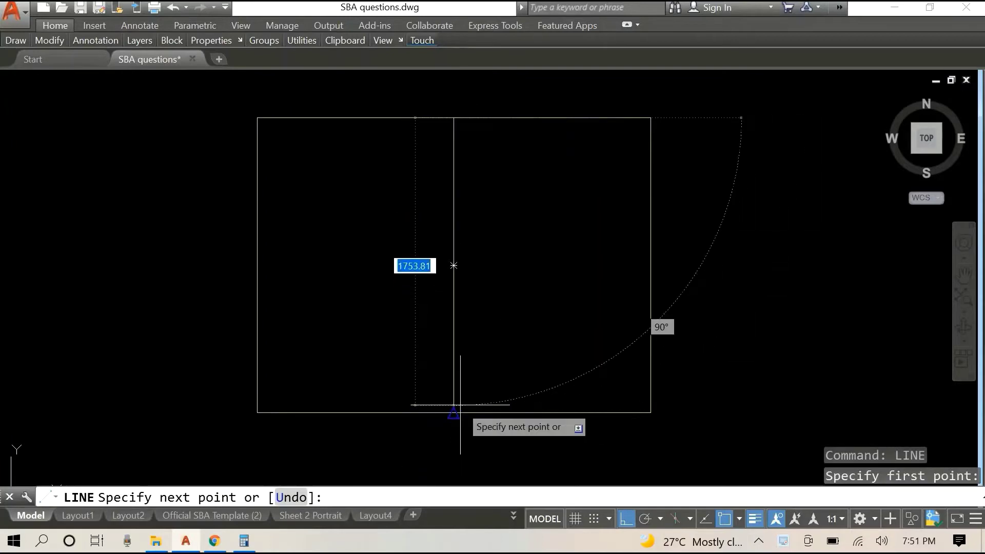
click(454, 413)
key(Escape)
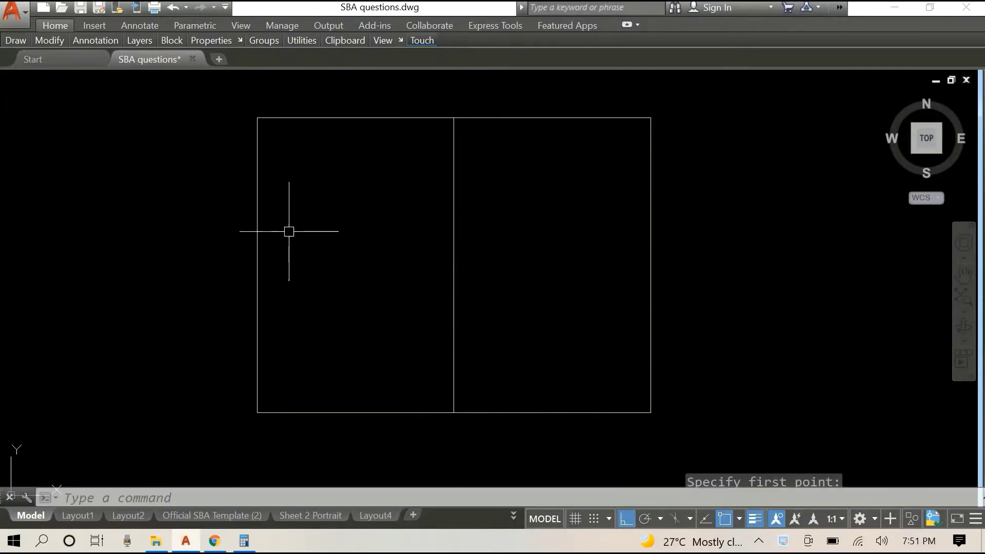
Draw a horizontal centre line between the midpoints of the rectangle's left and right edges
right_click(165, 204)
click(180, 212)
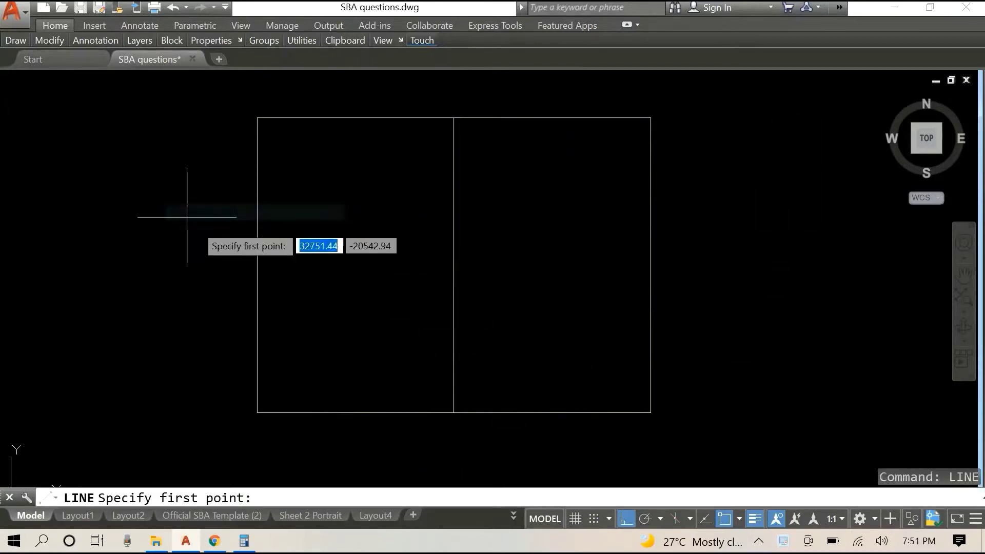
click(257, 266)
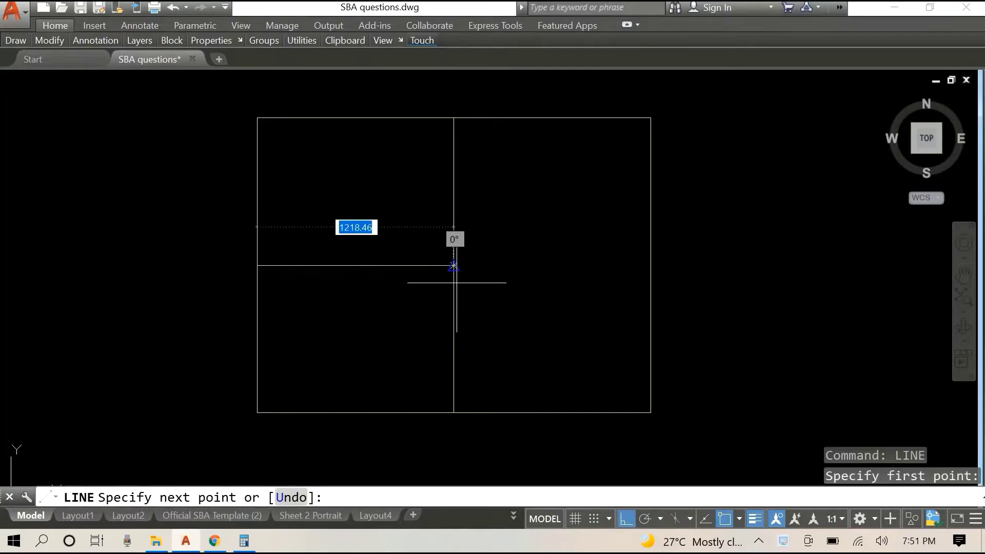
click(651, 266)
key(Escape)
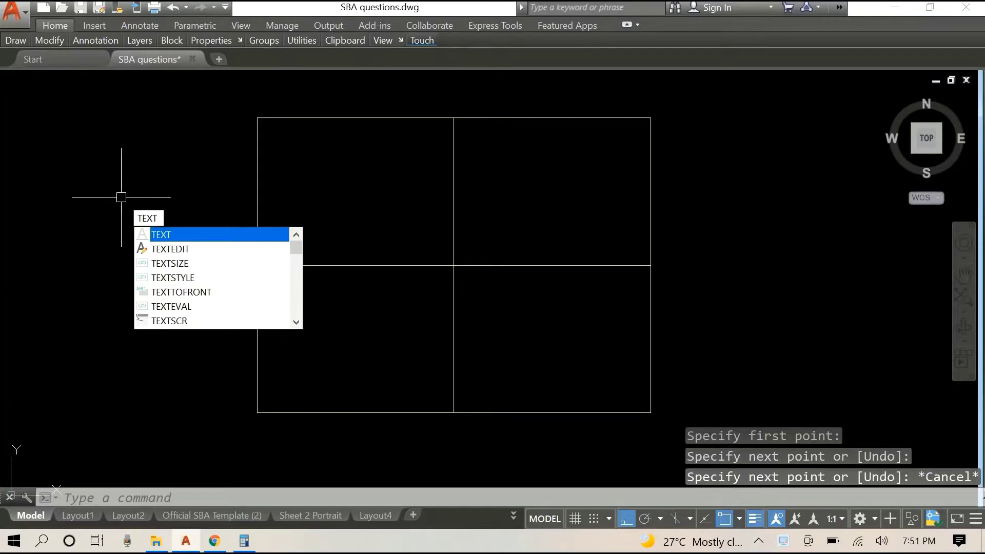
Label the horizontal centre line's ends A and B, the vertical one's C and D, and their intersection O, with text height 50 and rotation 0
key(Return)
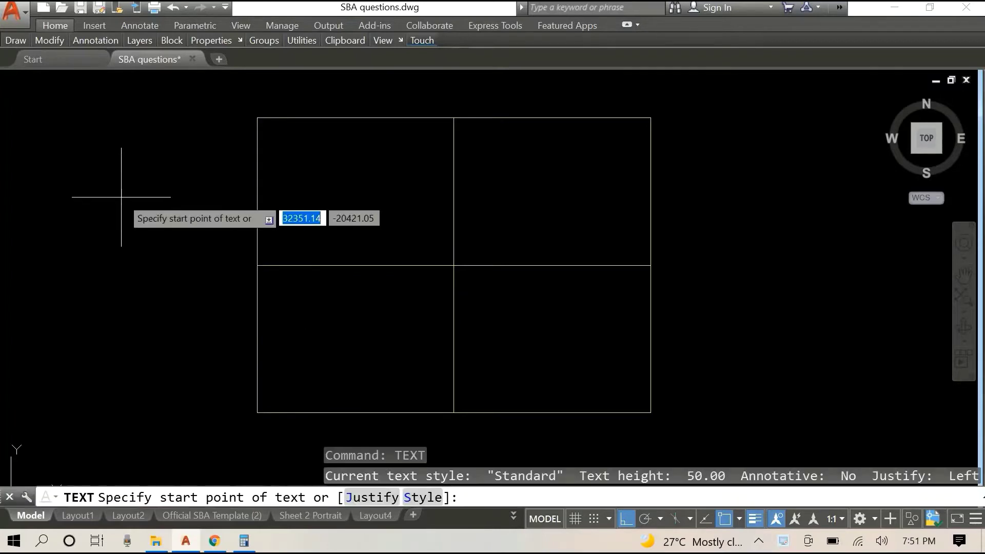
click(237, 275)
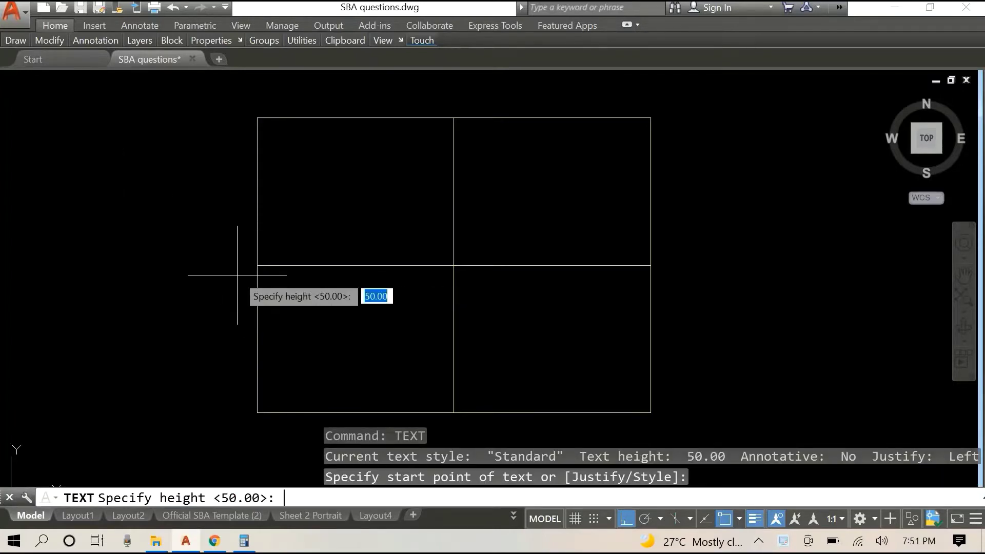
key(Return)
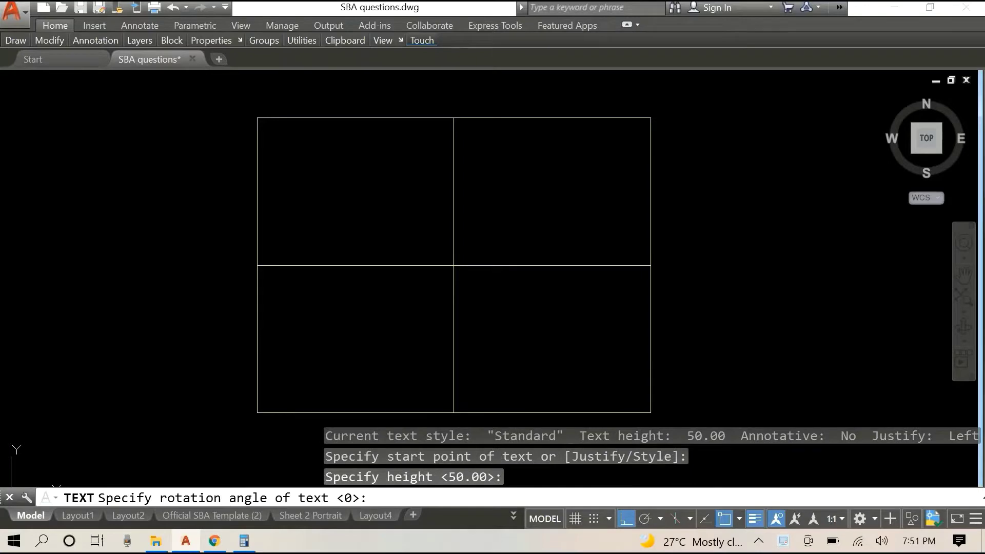
key(Return)
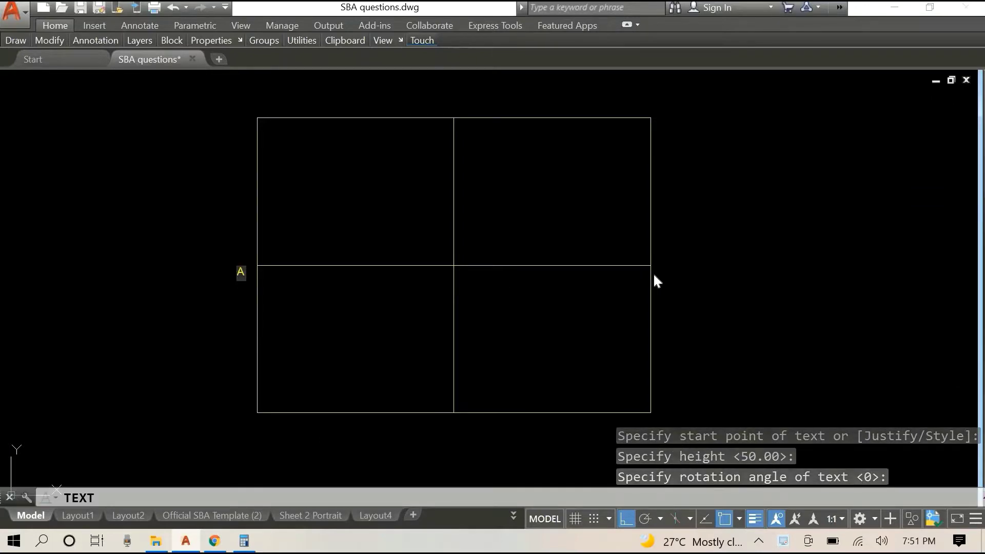
click(655, 271)
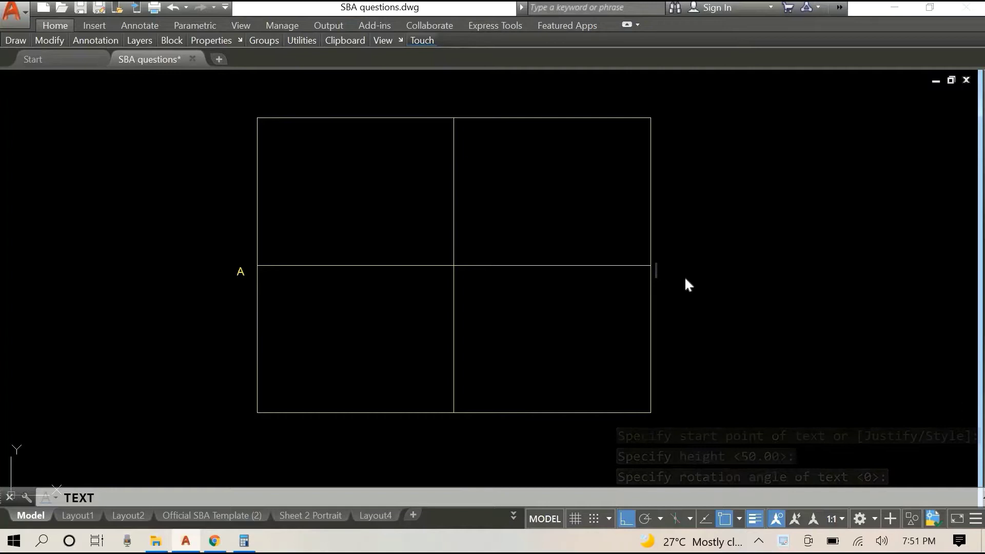
text(B)
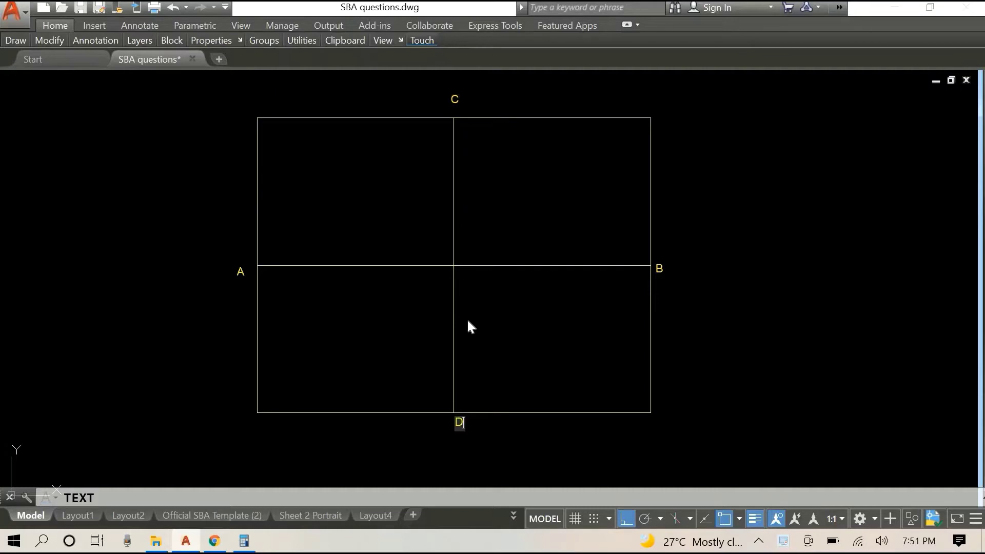
click(464, 280)
key(Return)
key(Return)
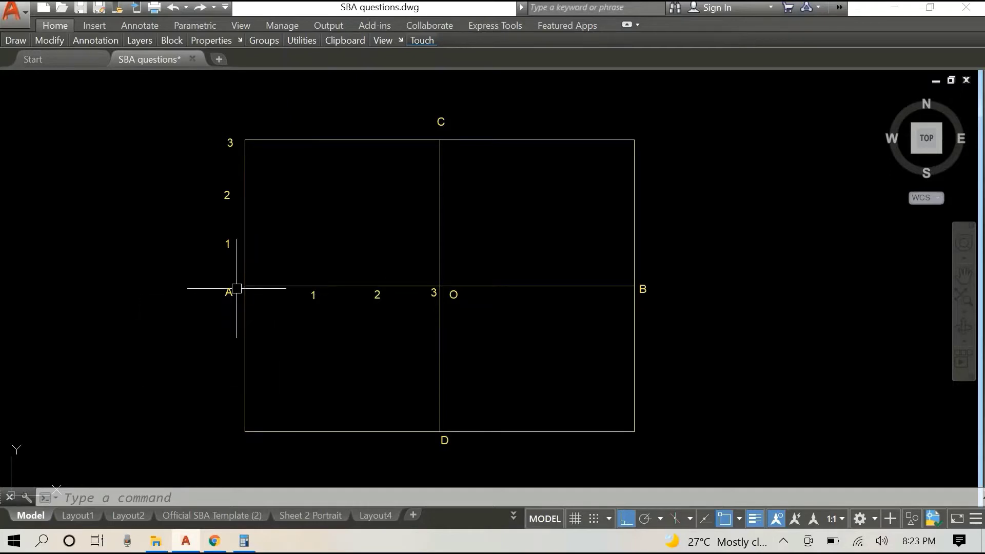
Examine the divided segments along centre lines AB and CD on both sides of O
click(301, 286)
click(359, 286)
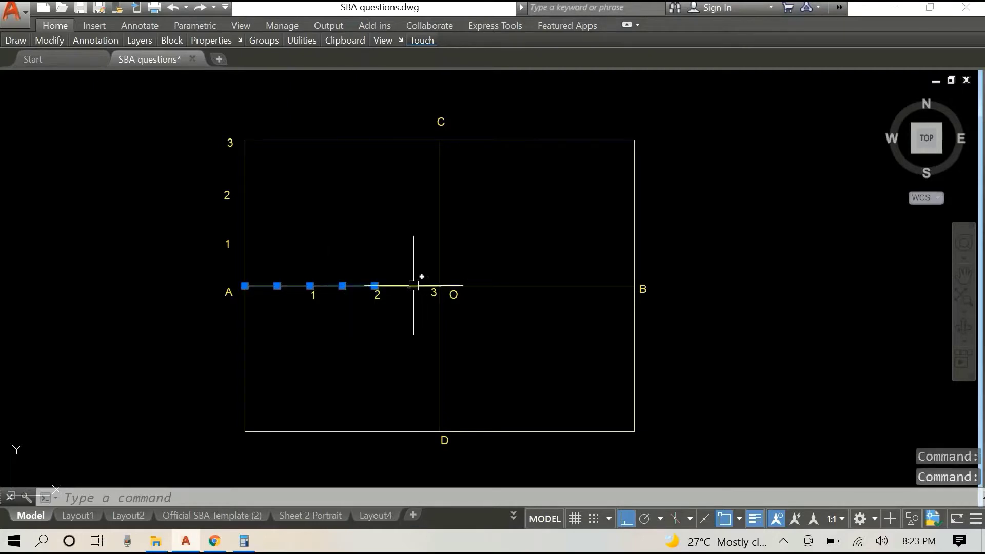
click(414, 285)
key(Escape)
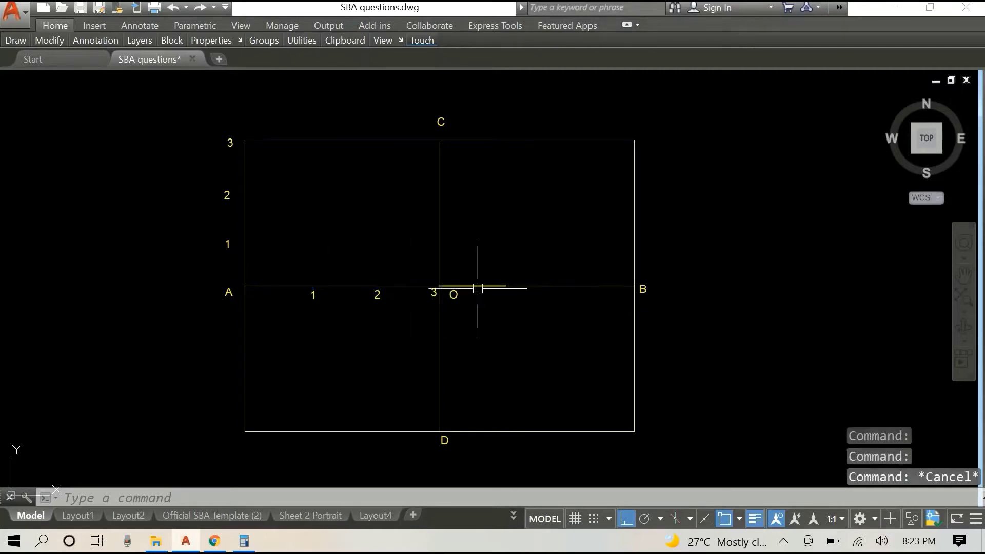
click(468, 286)
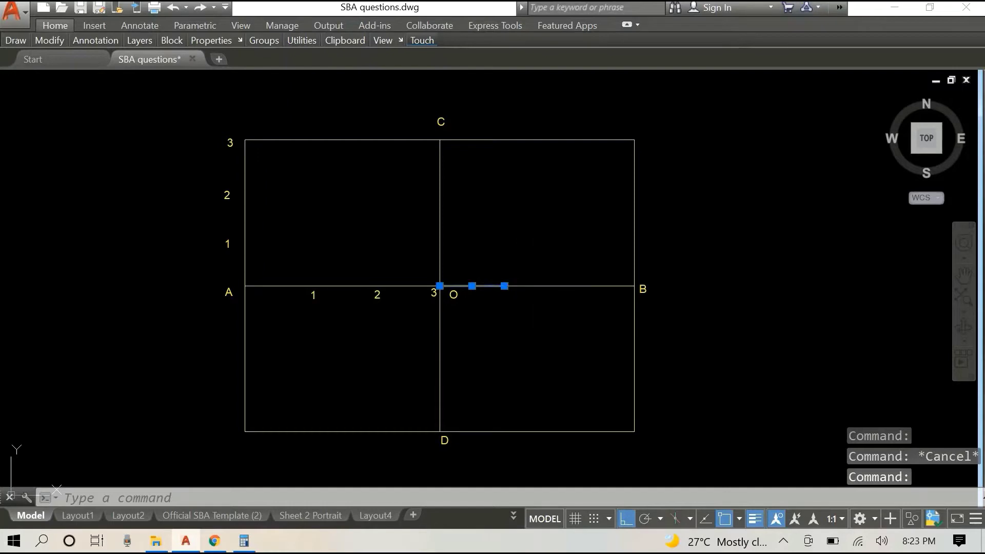
click(537, 286)
click(602, 286)
key(Escape)
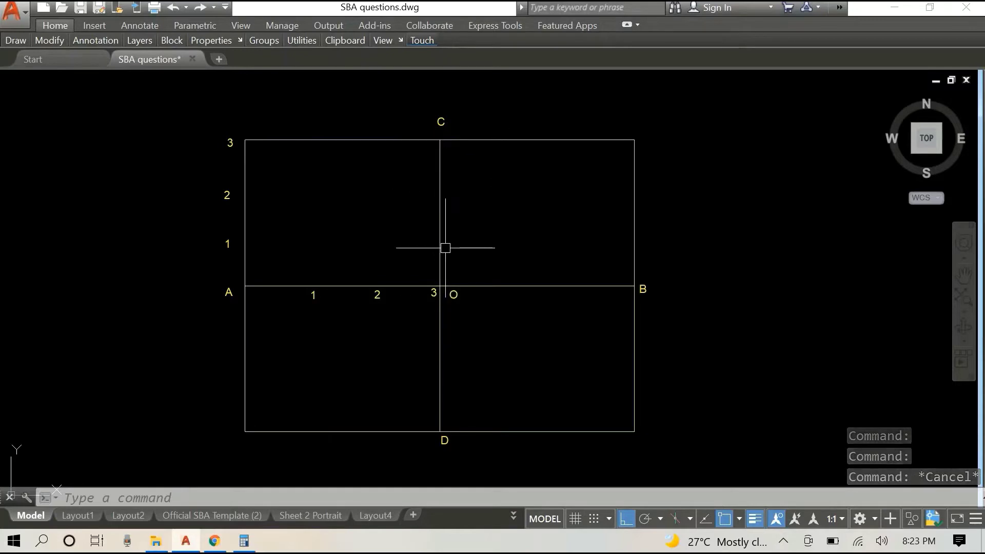
click(440, 263)
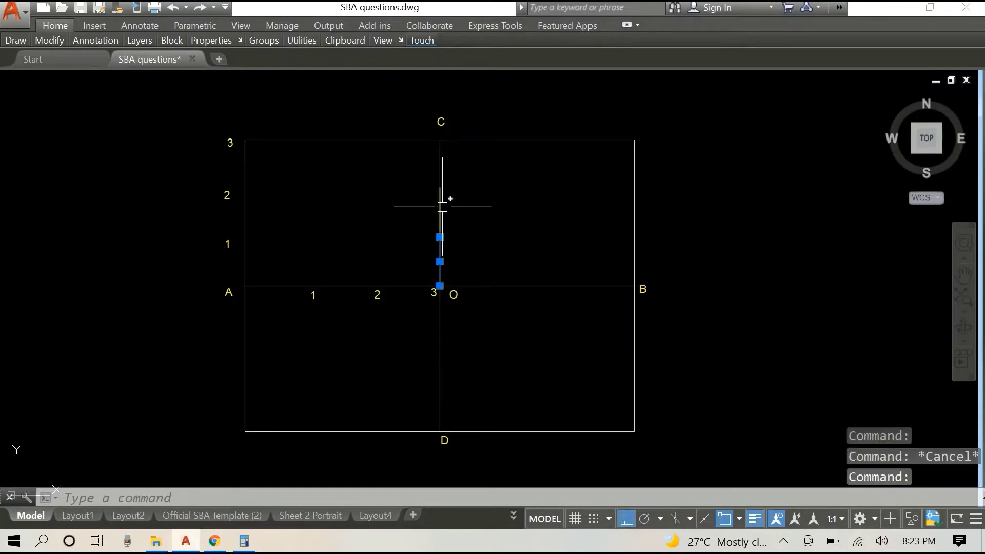
key(Escape)
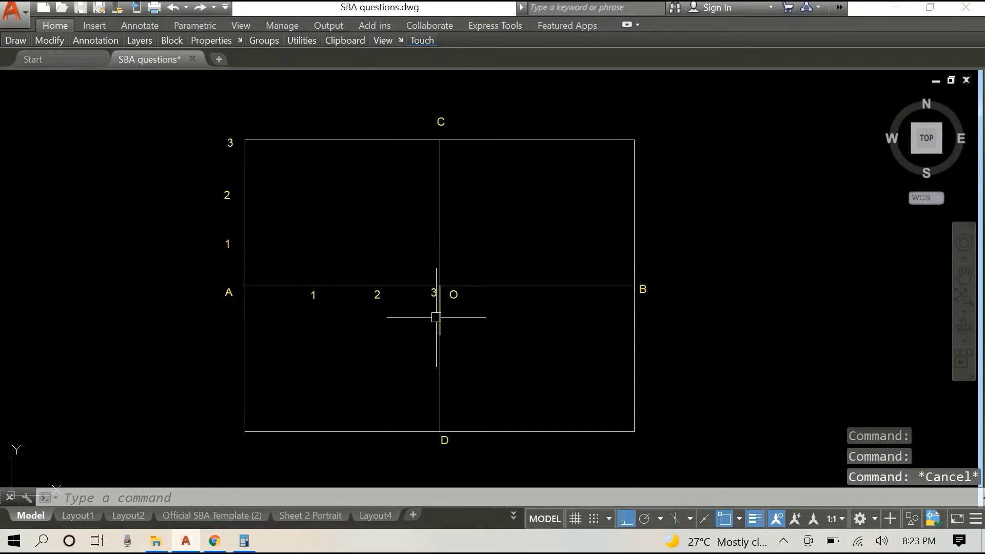
click(442, 308)
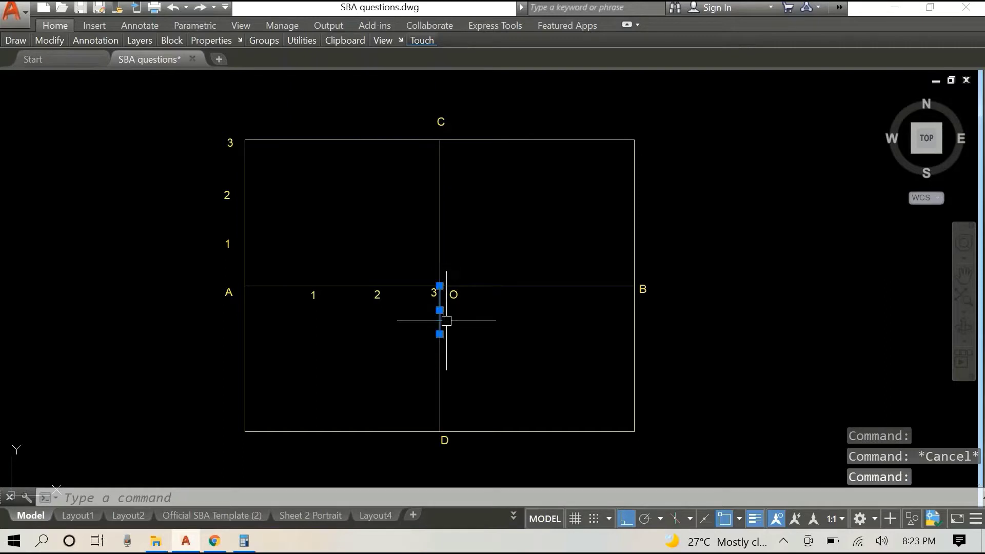
click(440, 357)
click(442, 396)
key(Escape)
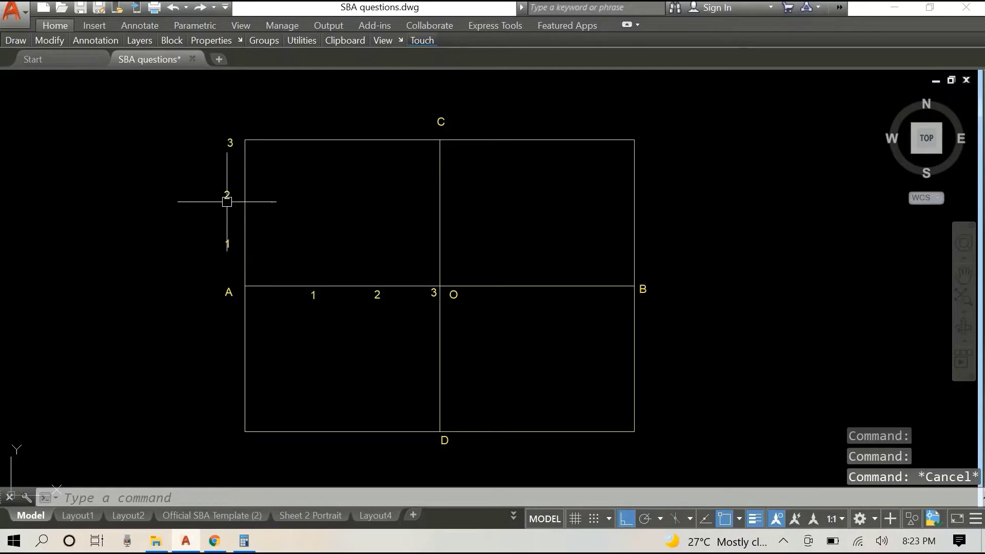
Examine the three divided segments on the rectangle's left edge between A and the upper corner
click(245, 177)
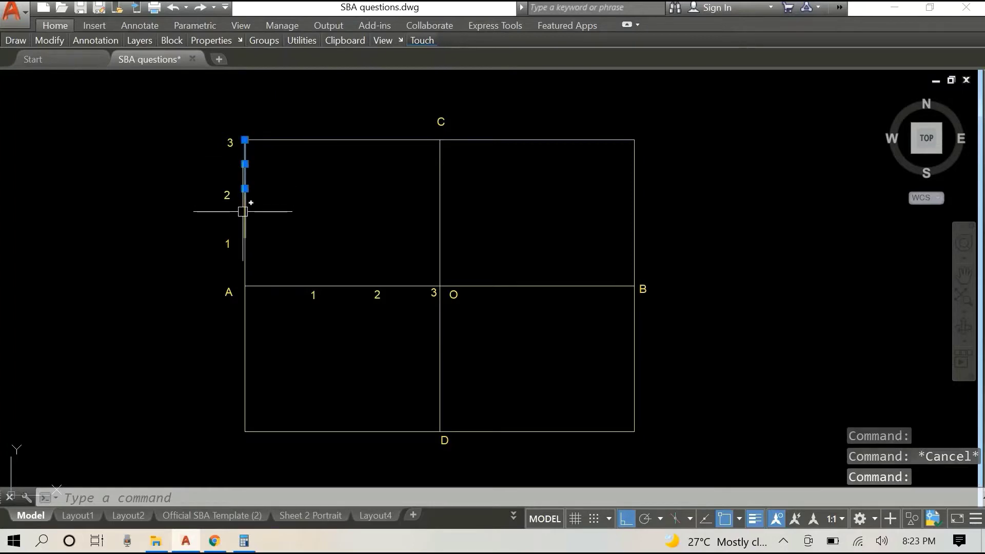
click(243, 211)
click(248, 259)
click(245, 261)
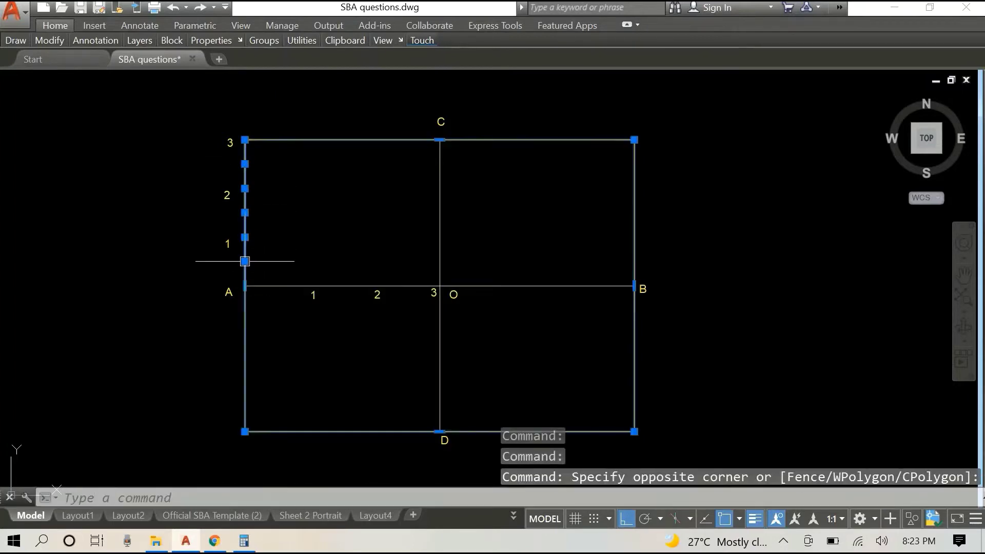
key(Escape)
click(247, 263)
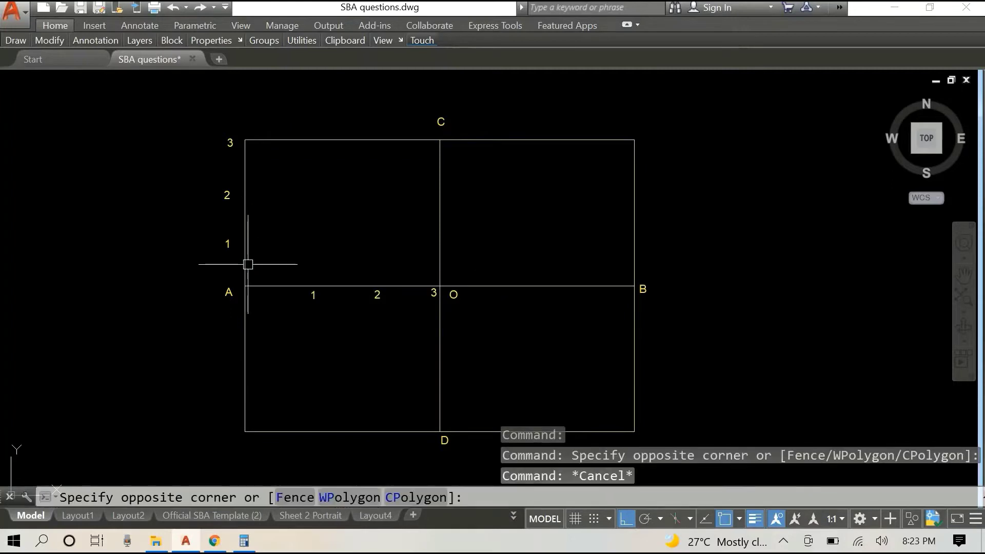
click(244, 261)
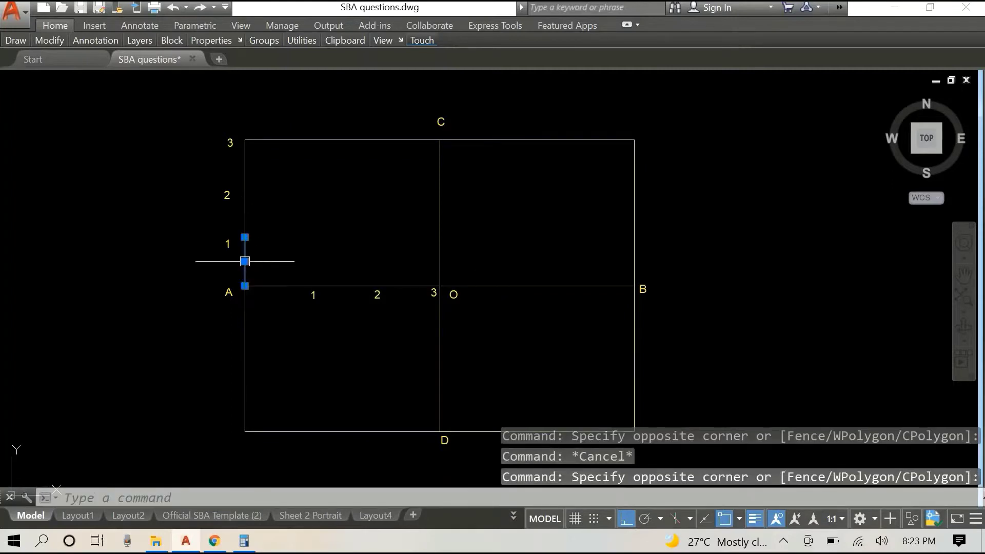
click(243, 200)
click(249, 159)
key(Escape)
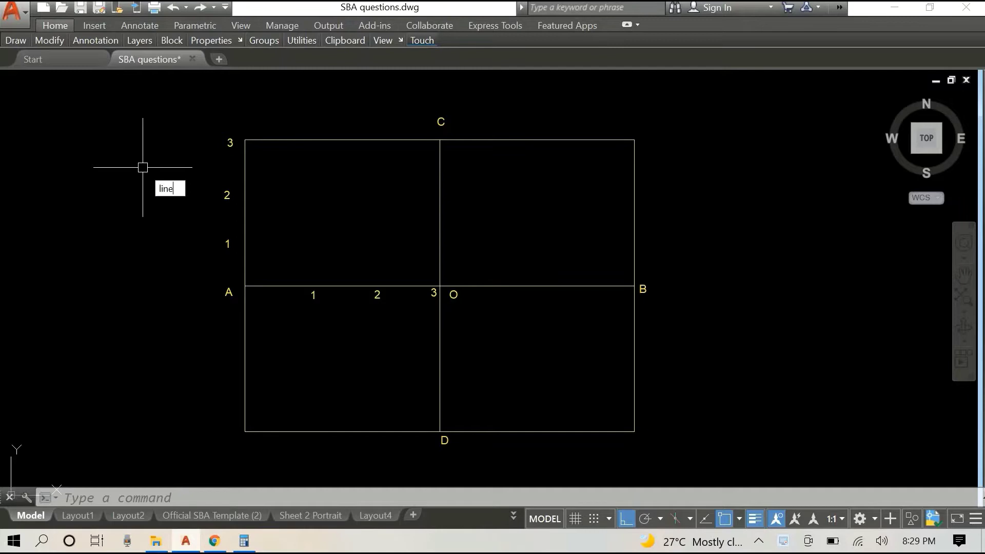
Draw a horizontal line from division point 2 on the rectangle's left edge across to the right edge
key(Return)
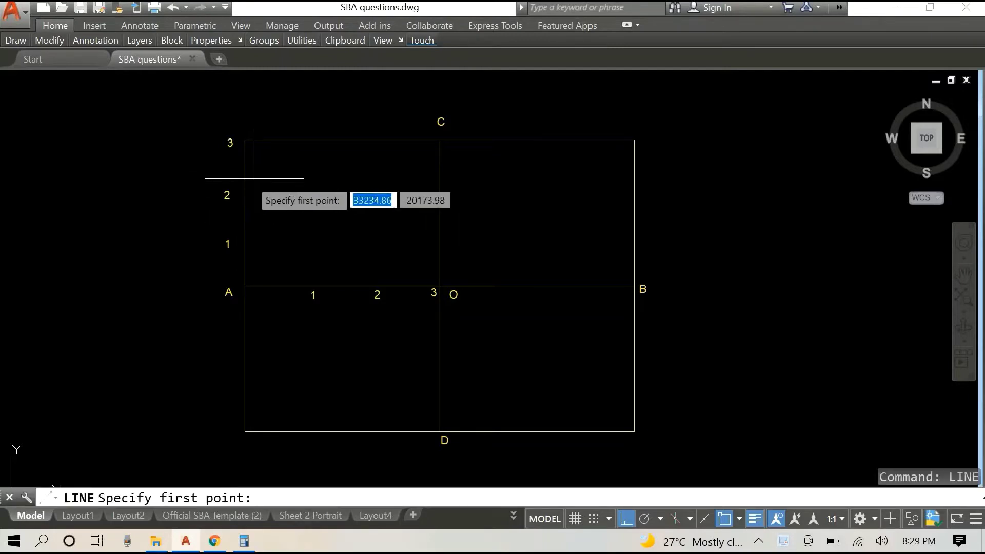
click(244, 189)
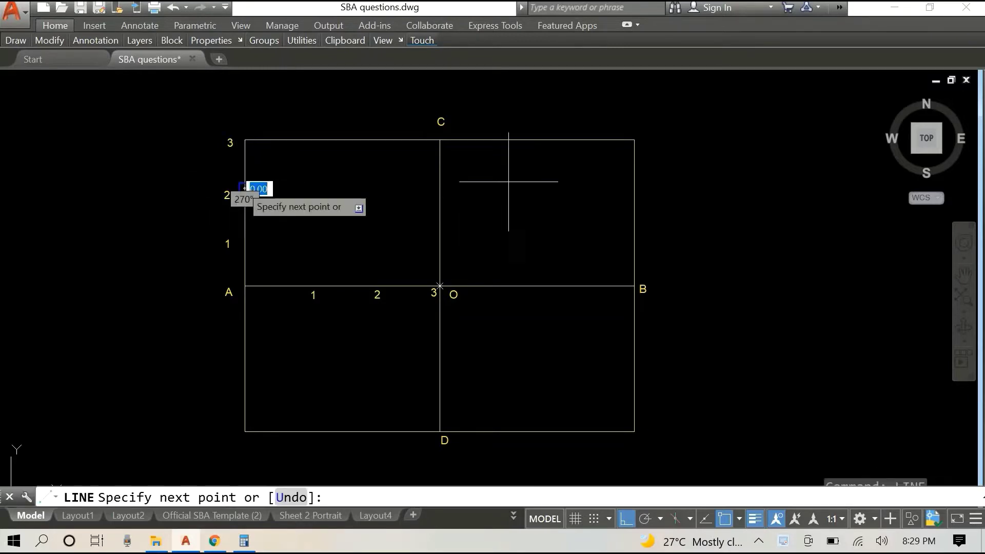
click(634, 188)
key(Escape)
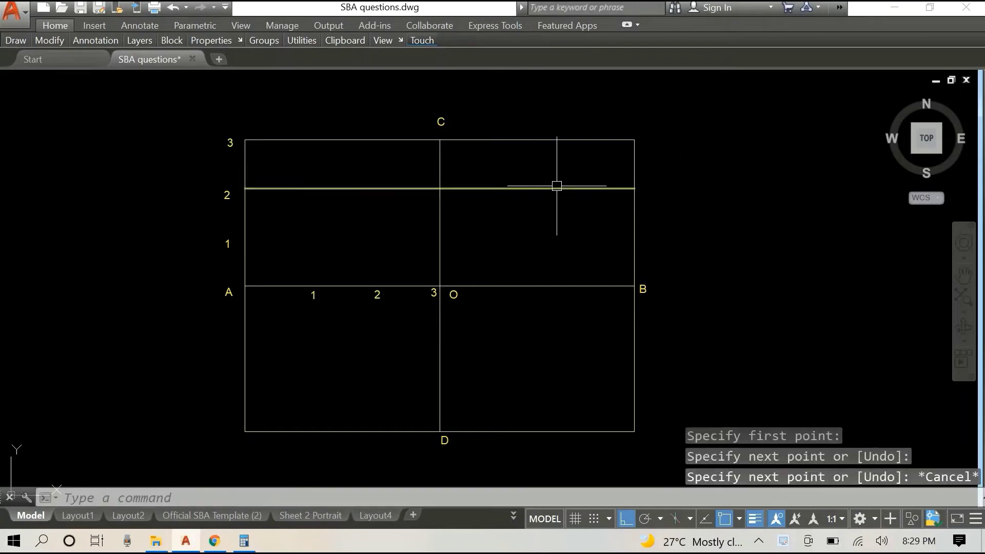
Copy the horizontal line from division 2 to division 1 and to the two matching division points below AB, using its left endpoint as base
click(544, 189)
right_click(780, 150)
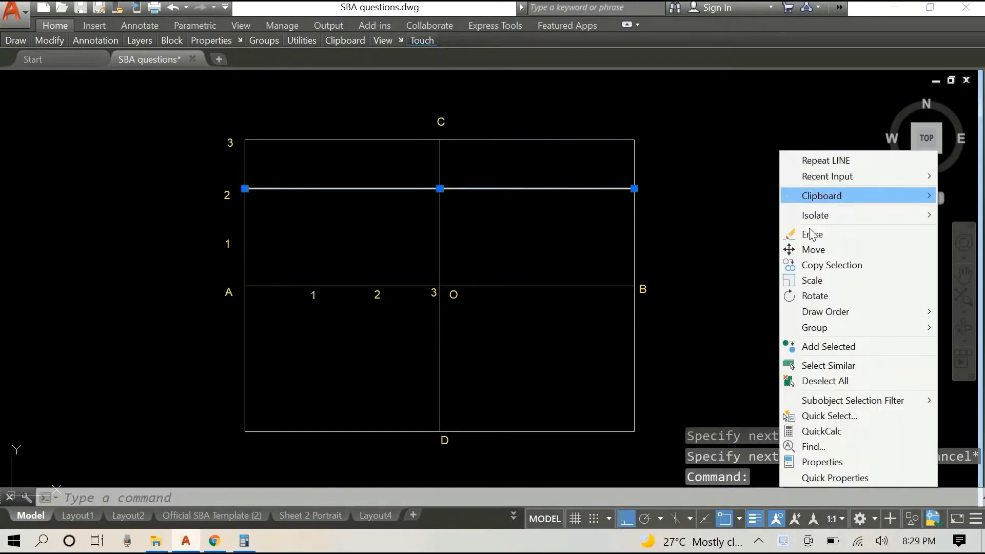
click(813, 265)
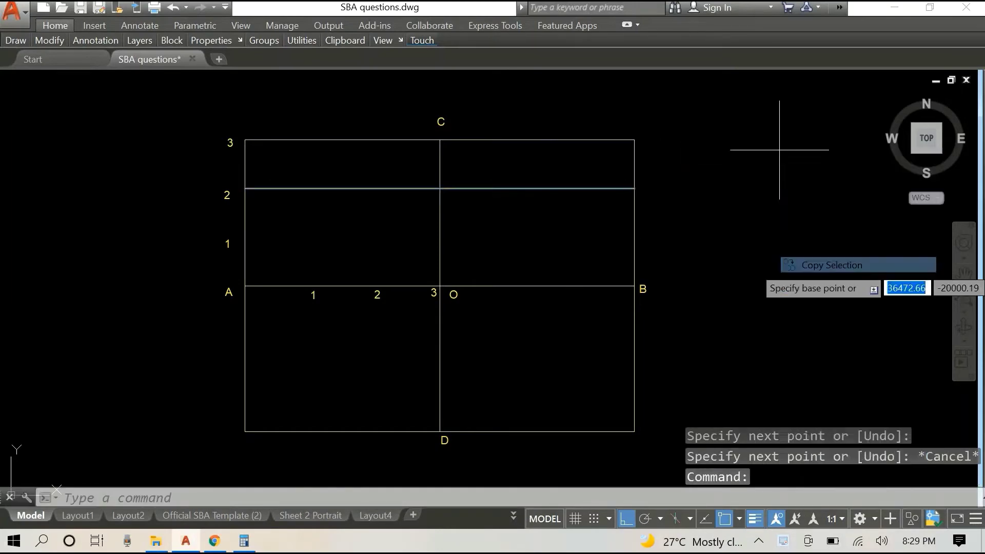
click(244, 189)
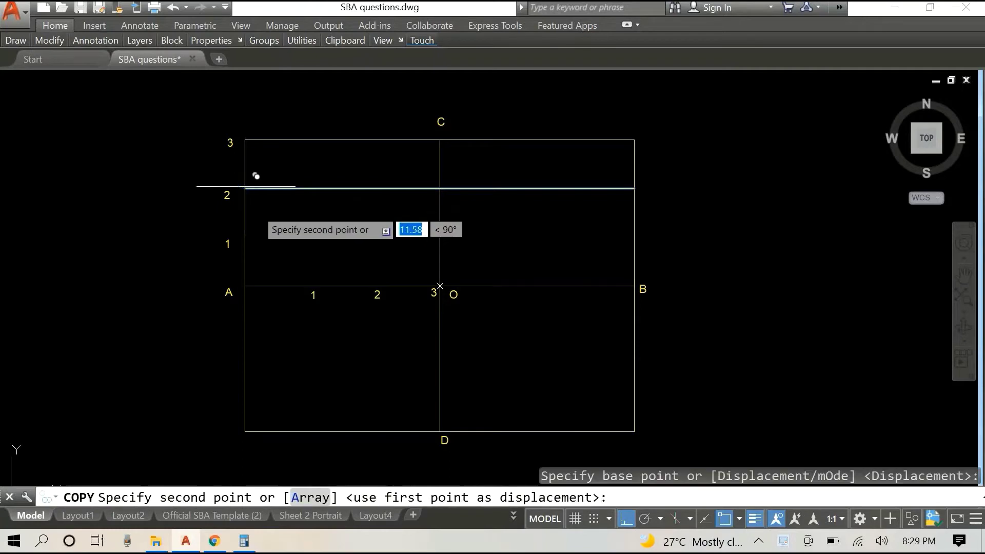
click(244, 236)
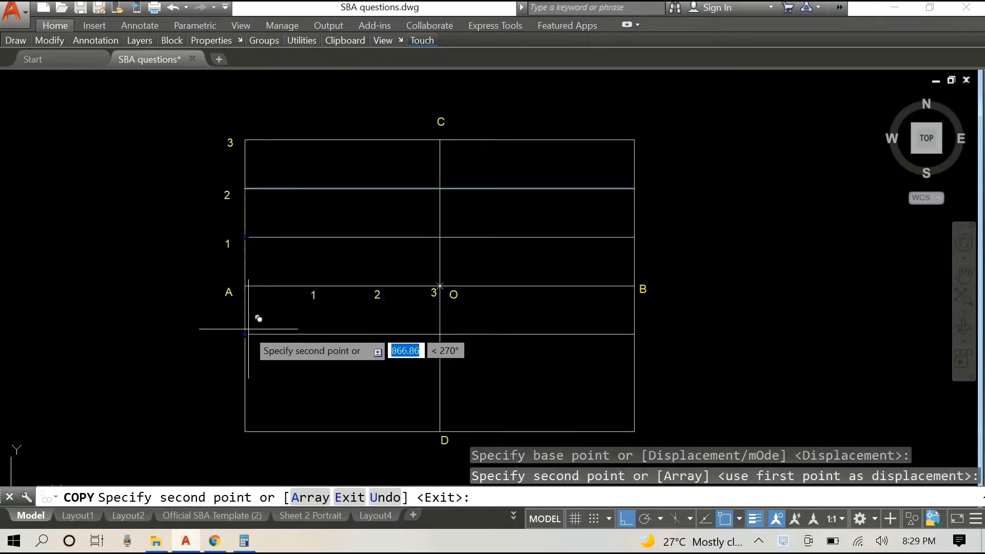
click(247, 383)
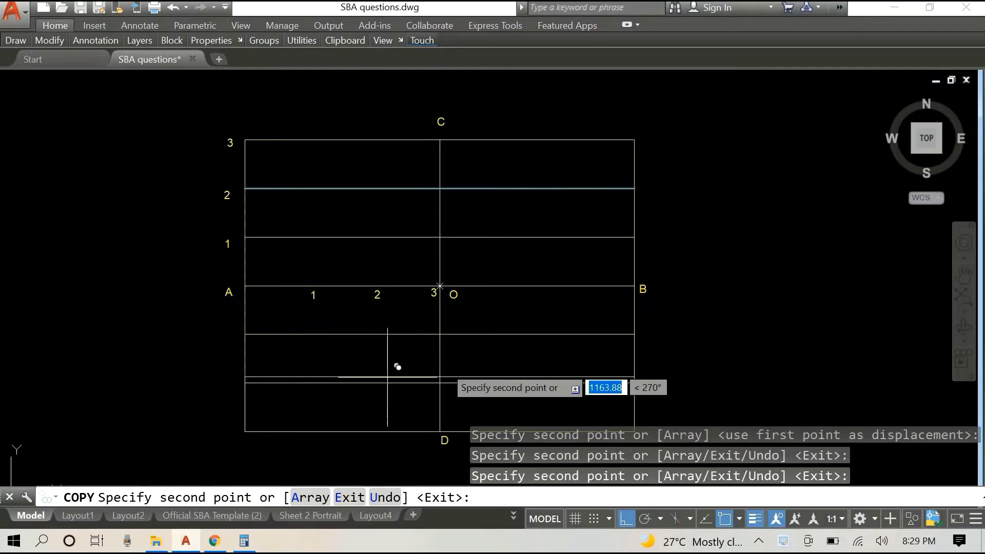
key(Return)
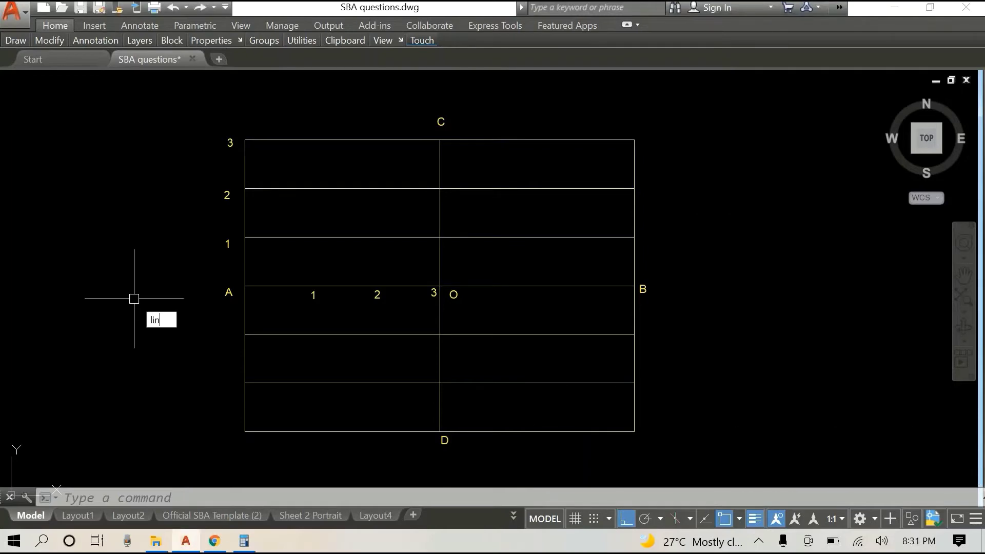
Turn off ortho mode and draw a line from D to the lowest division point on the rectangle's left edge
key(Return)
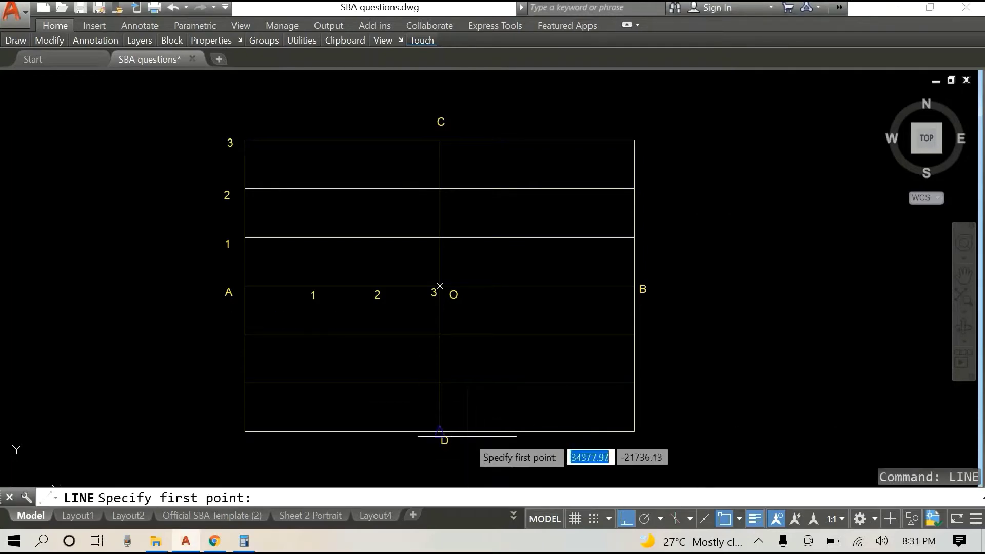
key(F8)
click(440, 431)
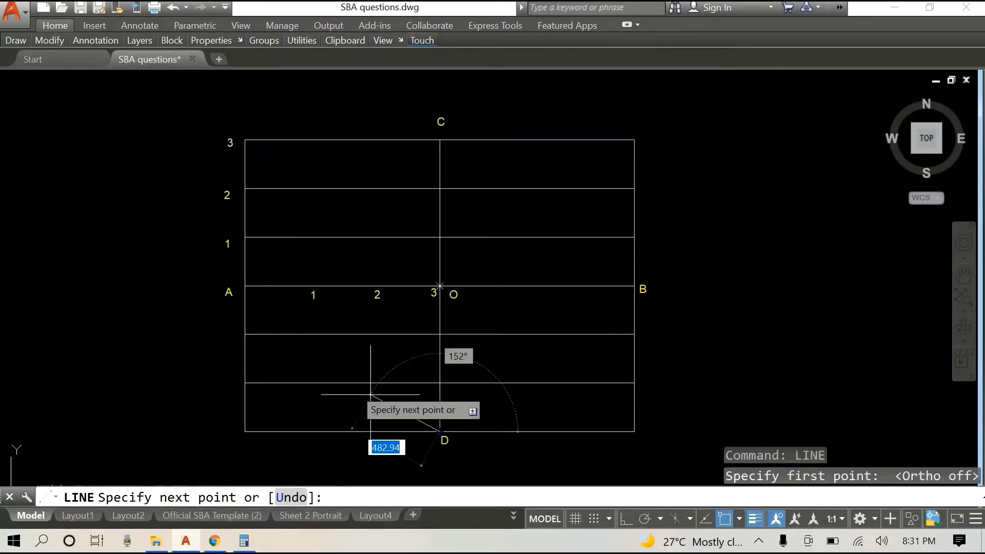
click(245, 383)
key(Escape)
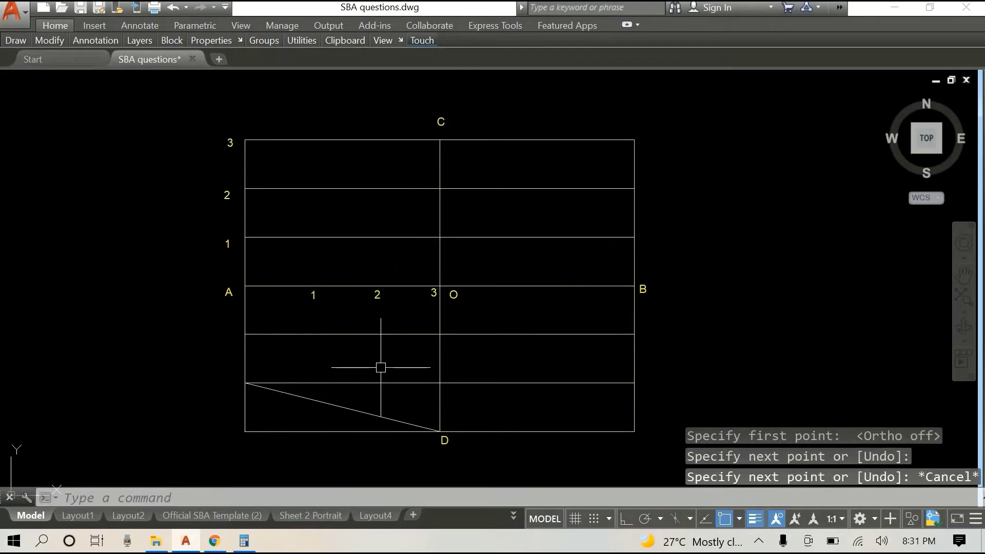
Draw a line from D to the division point directly below A on the rectangle's left edge
right_click(167, 339)
click(213, 94)
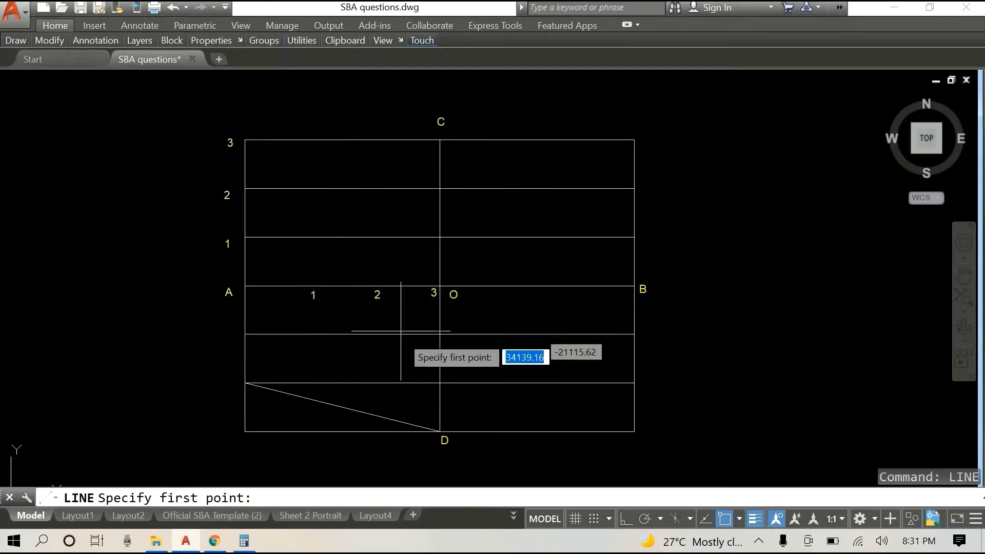
click(444, 431)
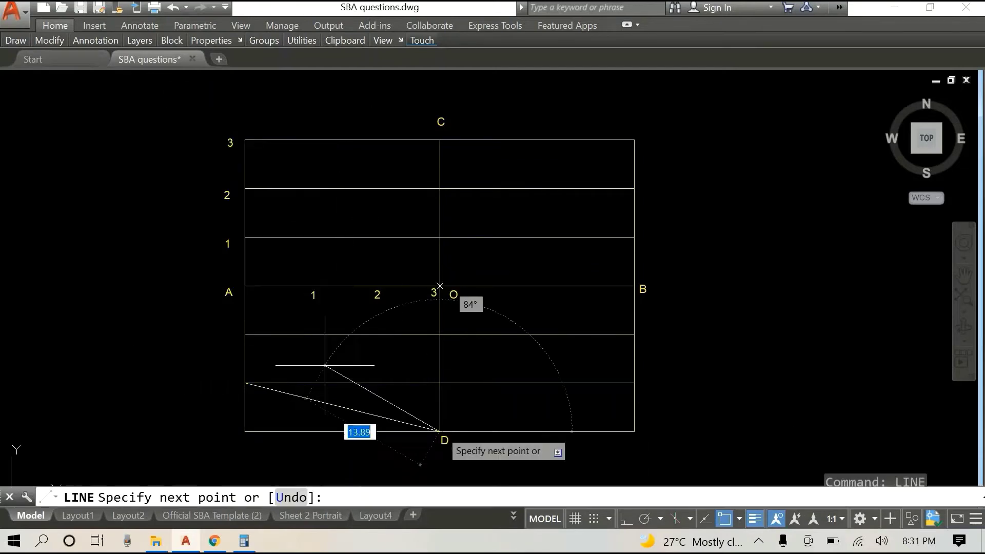
click(246, 334)
key(Escape)
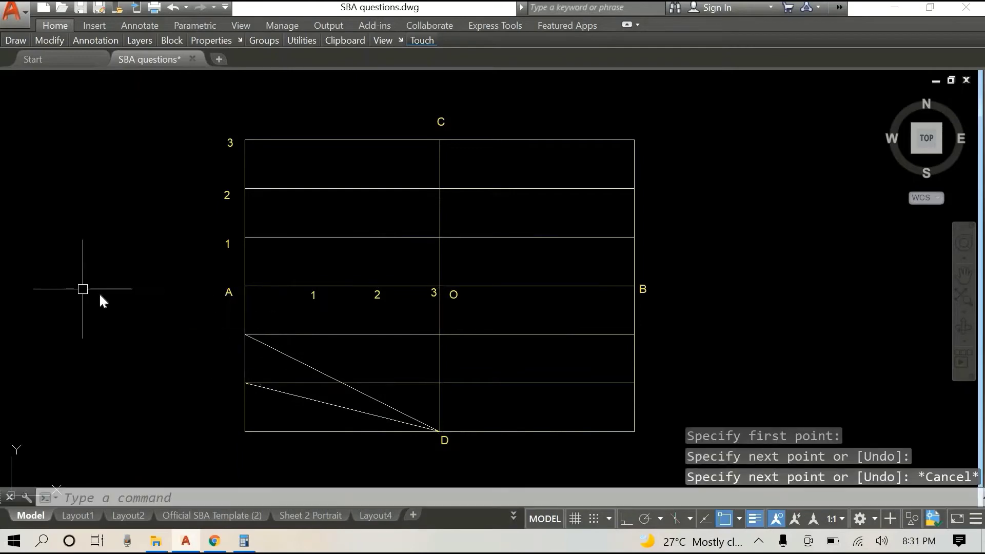
Draw a line from D to point A
right_click(82, 289)
click(172, 44)
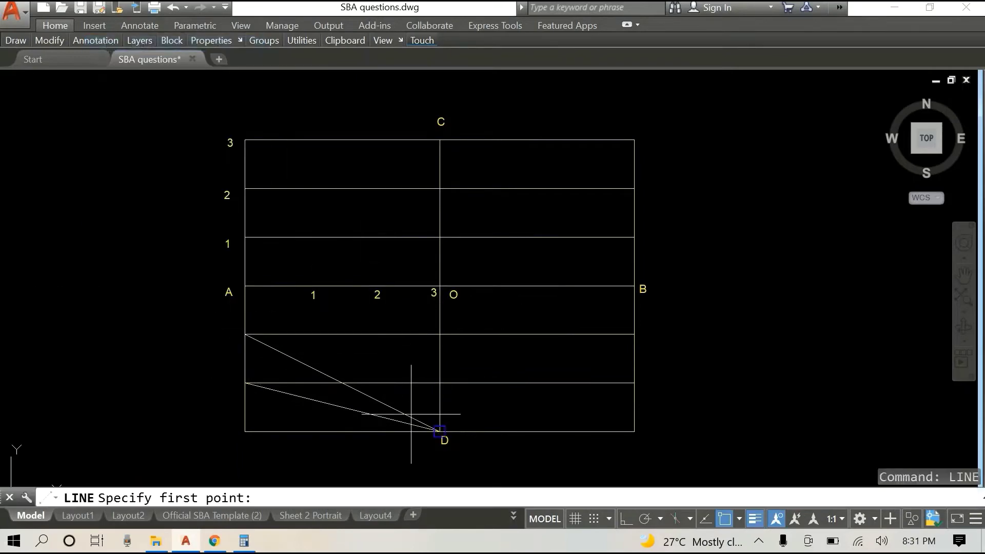
click(440, 431)
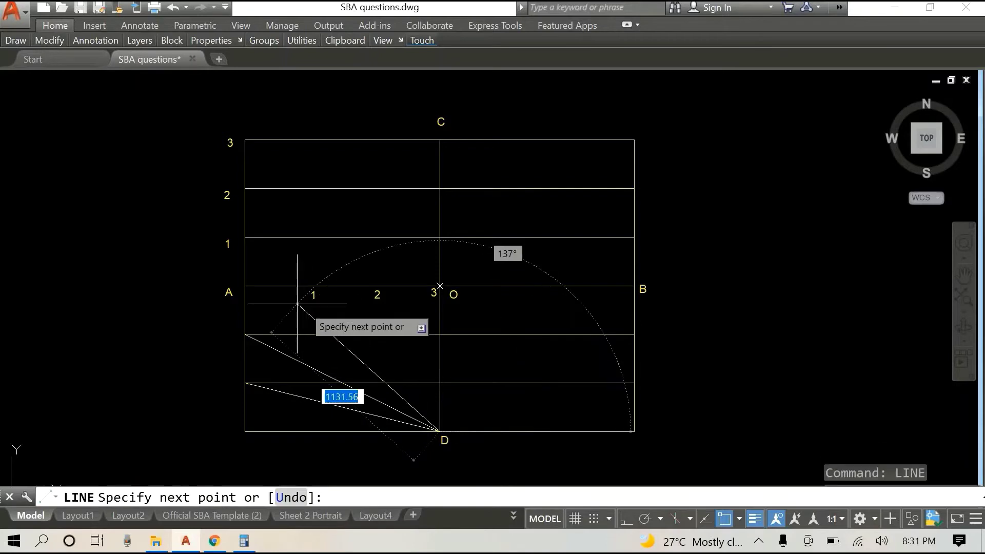
click(247, 286)
key(Escape)
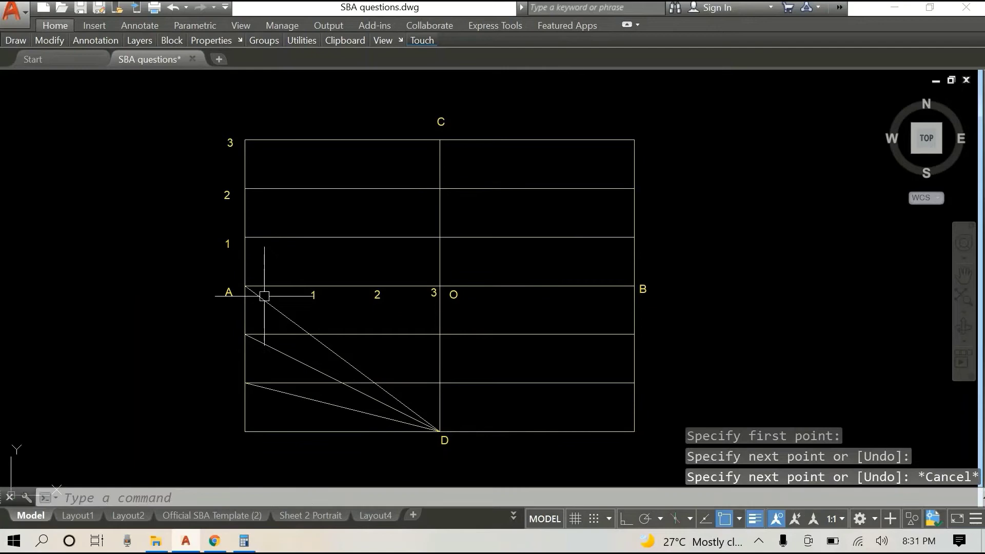
Mirror the three lines radiating from D about vertical centre line CD, keeping the source lines
click(296, 323)
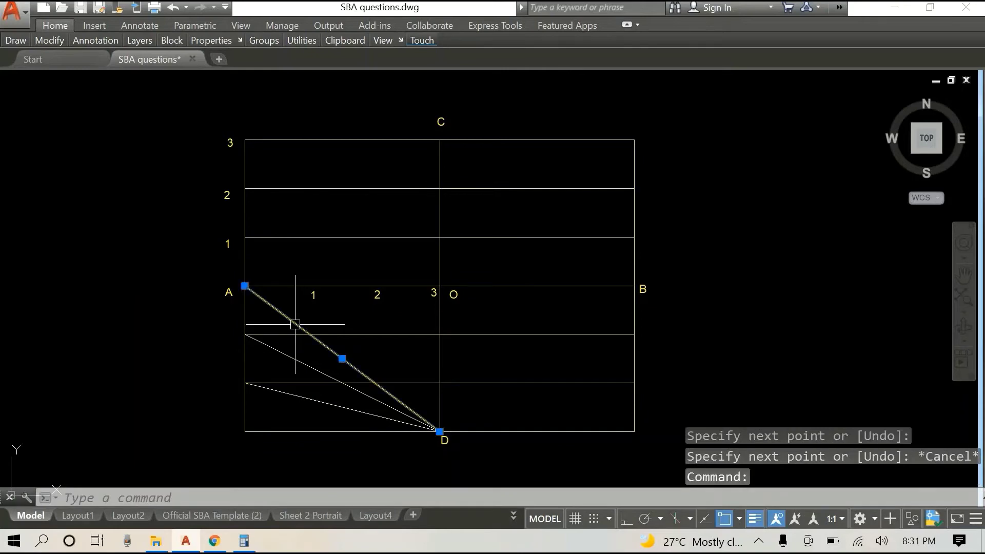
click(283, 354)
click(311, 399)
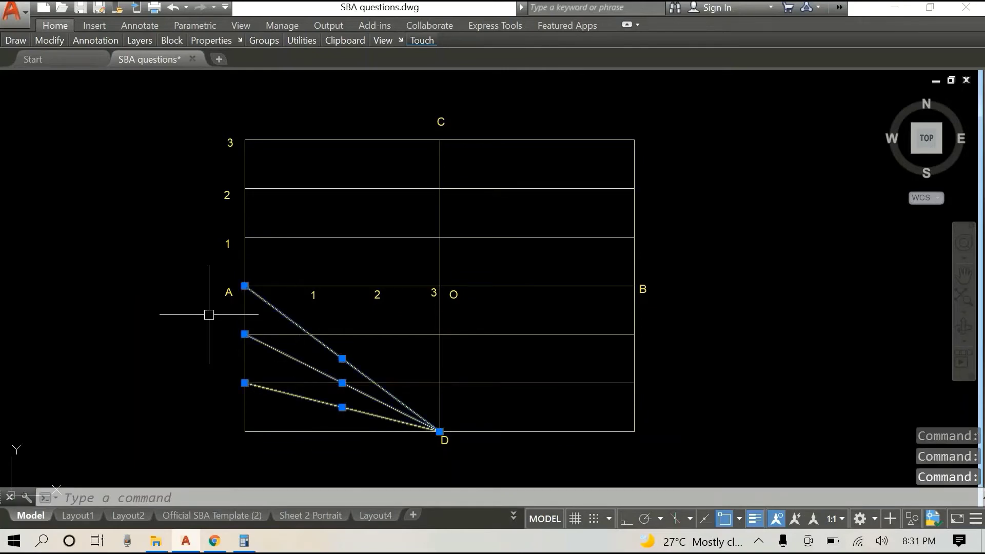
right_click(137, 224)
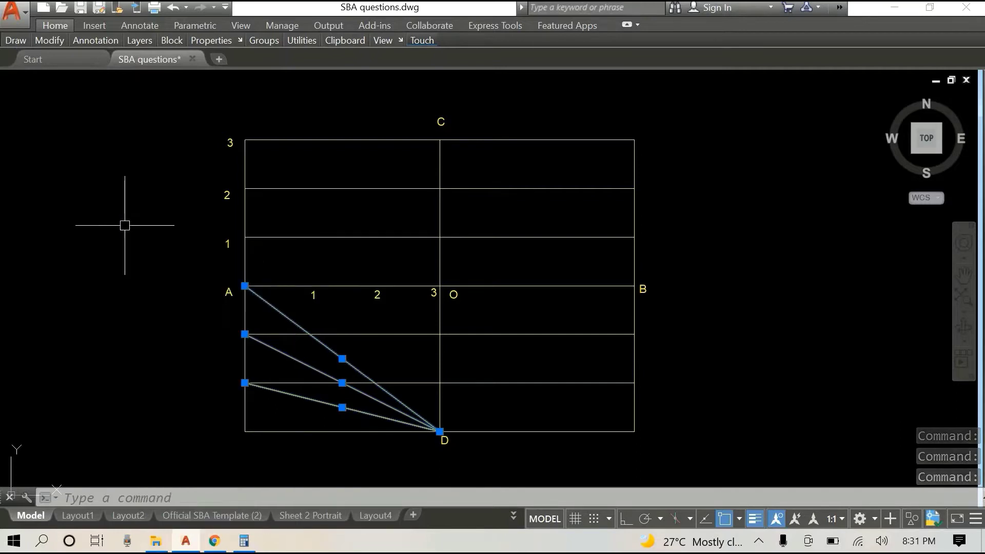
text(mirror)
key(Return)
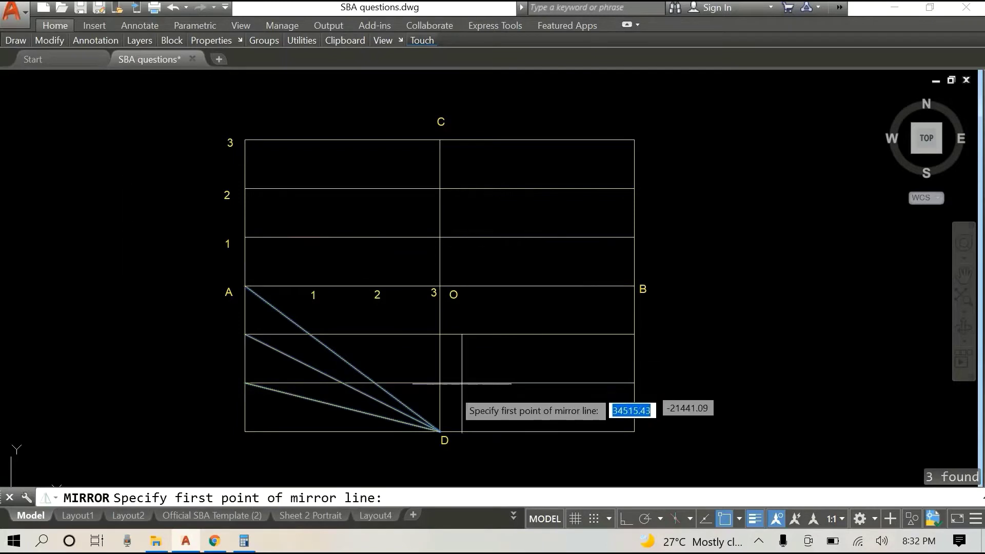
click(441, 429)
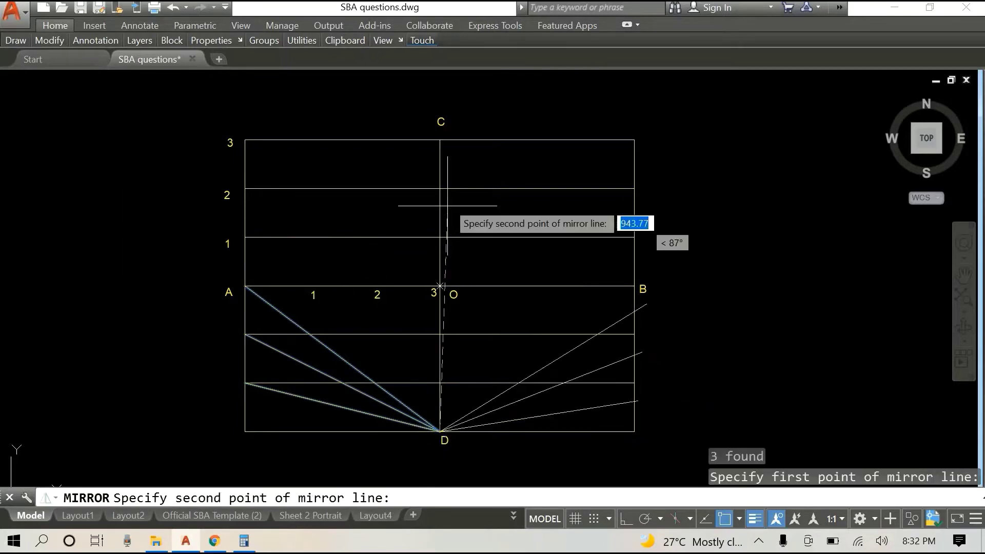
click(440, 140)
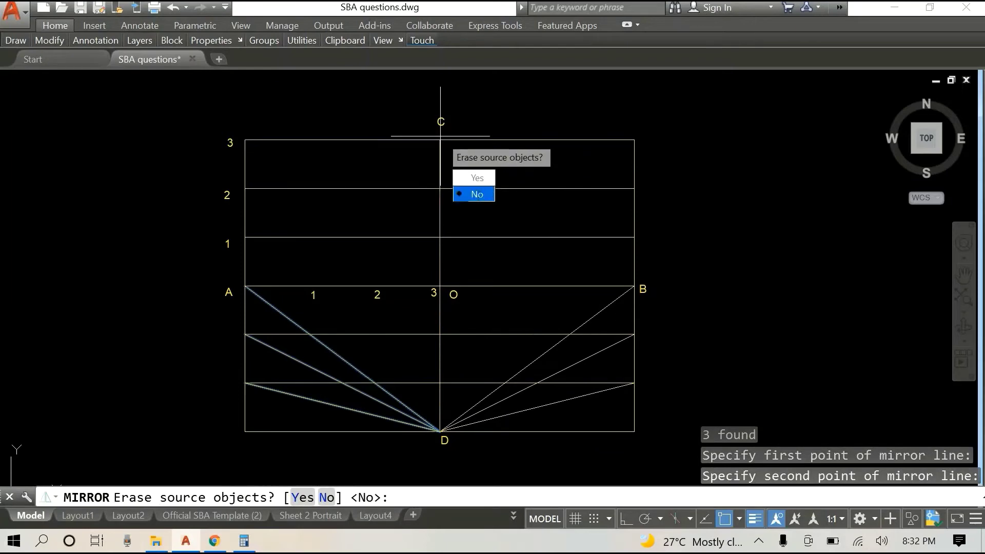
text(N)
key(Return)
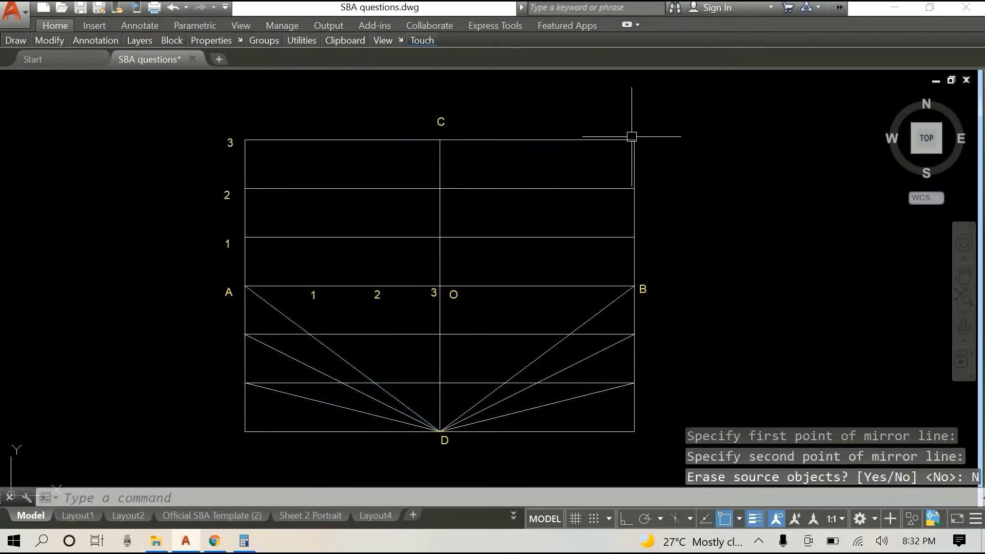
Mirror all six lines radiating from D about horizontal centre line AB, keeping the source lines
click(609, 304)
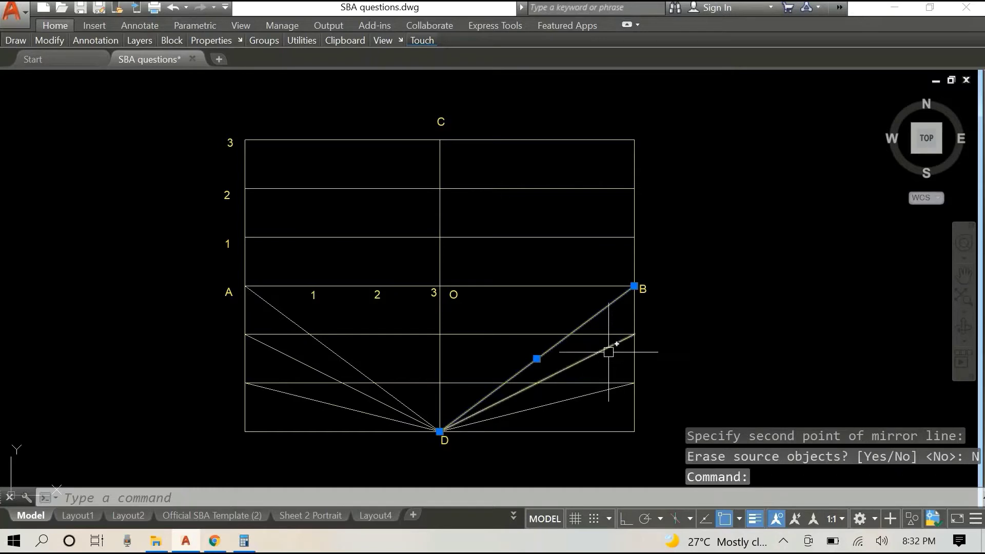
click(608, 347)
click(590, 394)
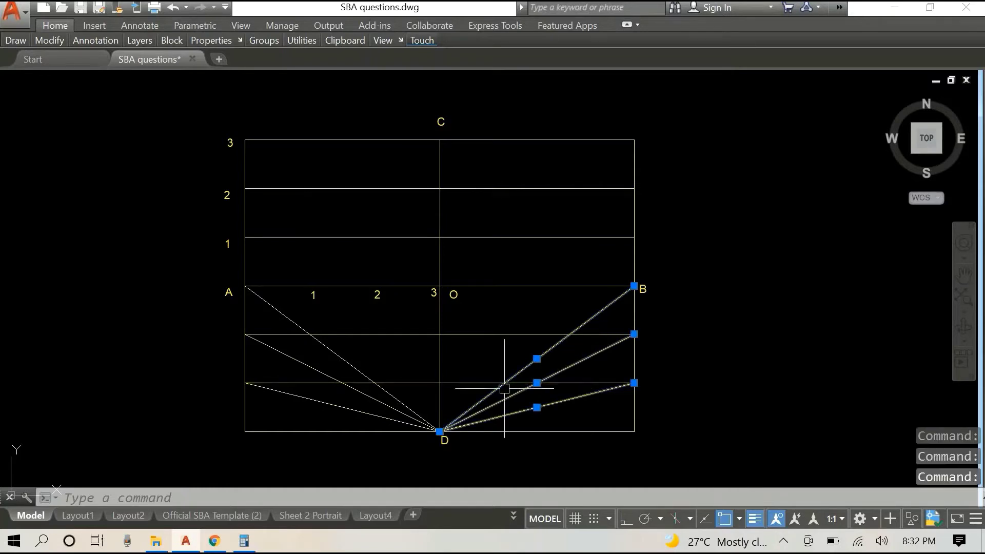
click(329, 350)
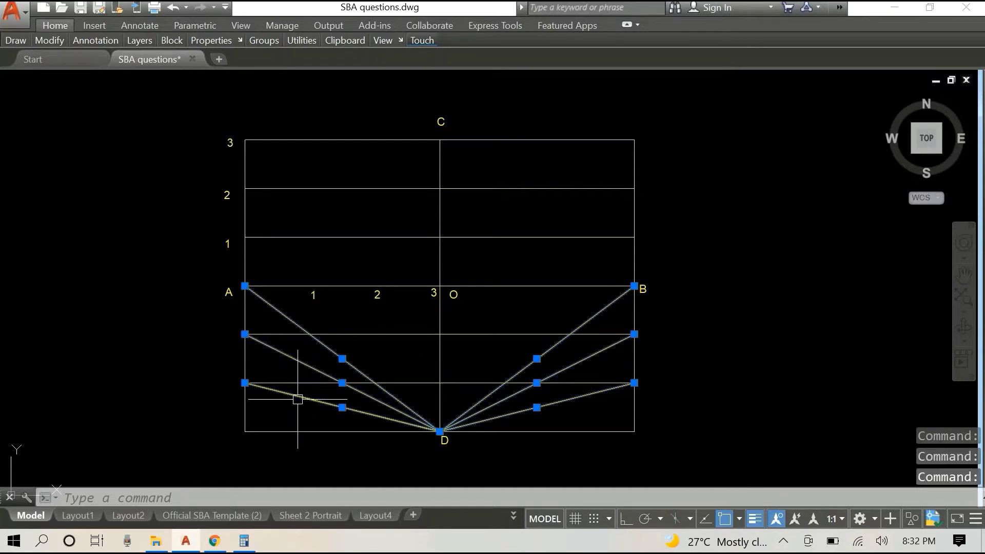
text(mirro)
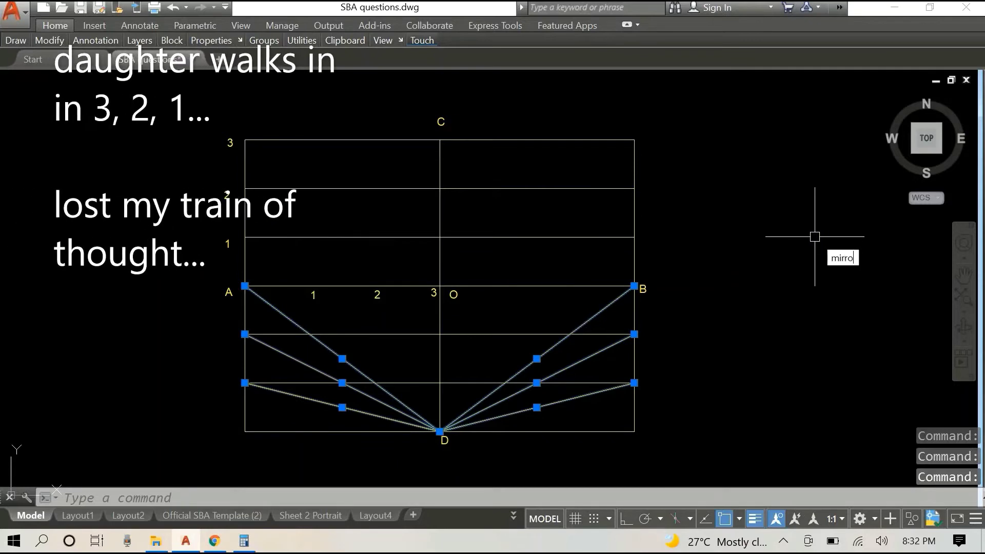
text(r)
key(Return)
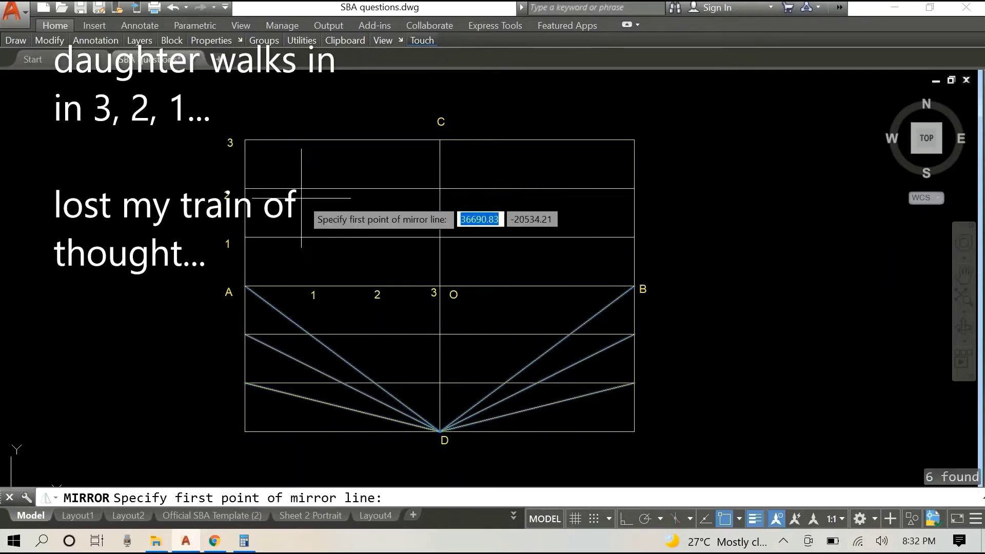
click(245, 284)
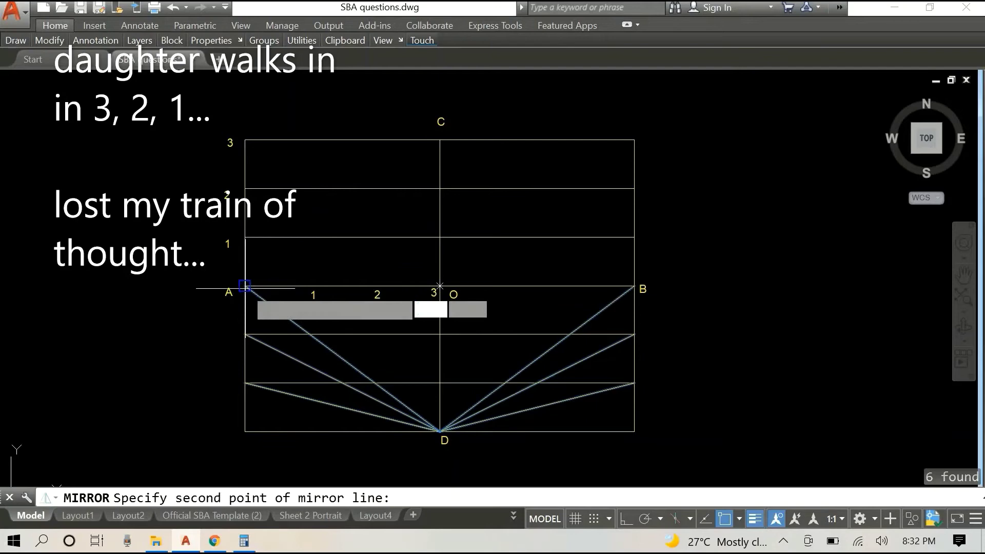
click(634, 286)
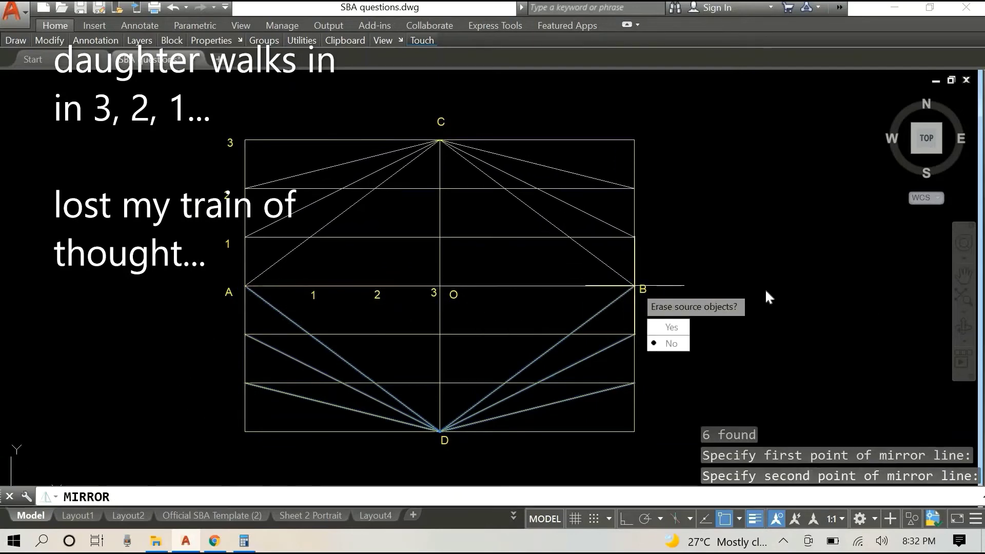
click(683, 350)
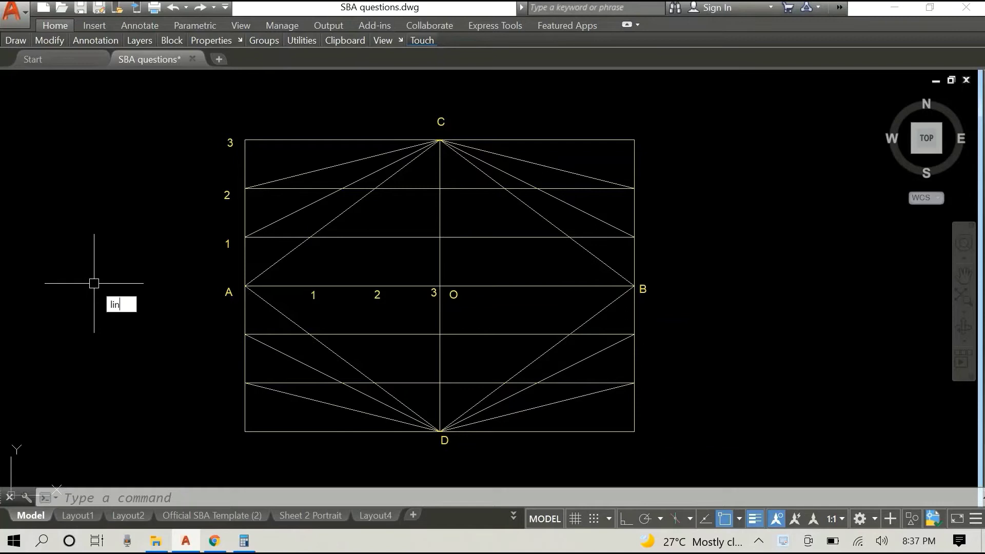
Draw a line from D to division point 1 on centre line AO
text(e)
key(Return)
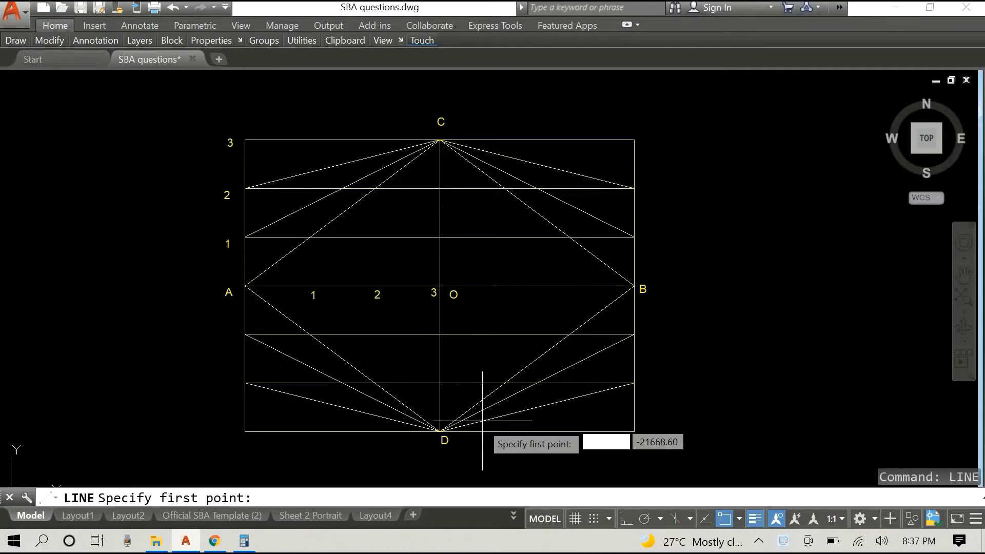
click(440, 431)
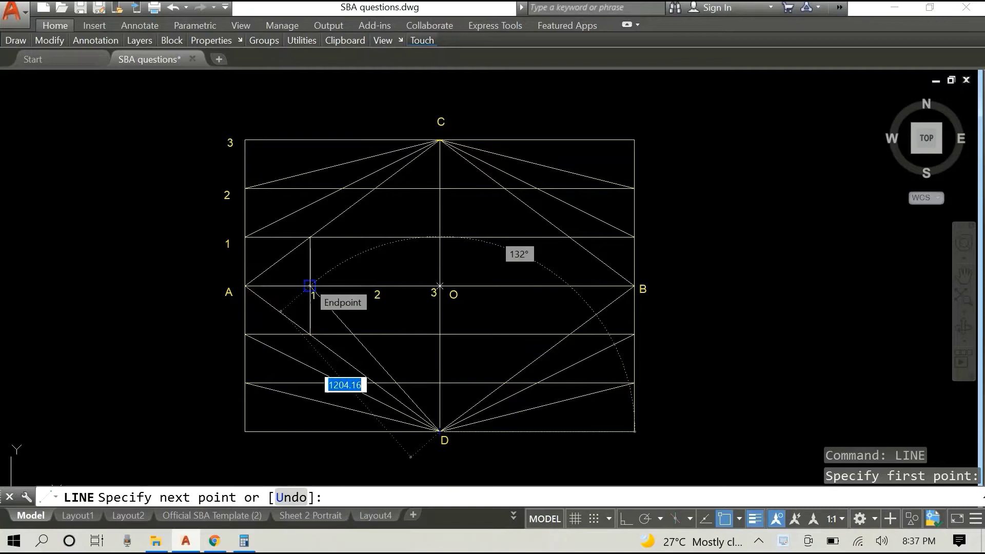
click(310, 286)
key(Escape)
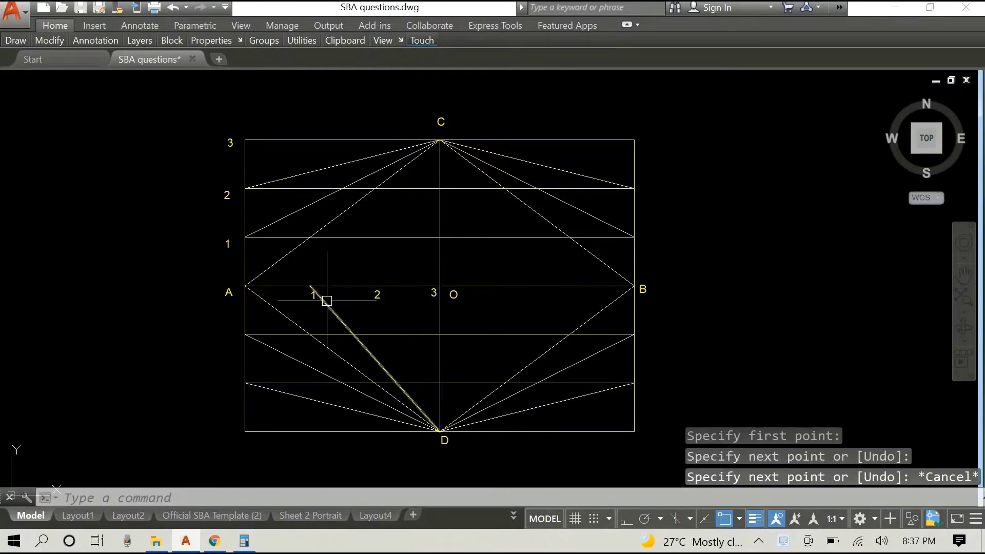
Lengthen the line from D through division 1 on AO past the line joining C to division 1 on the left edge
click(323, 304)
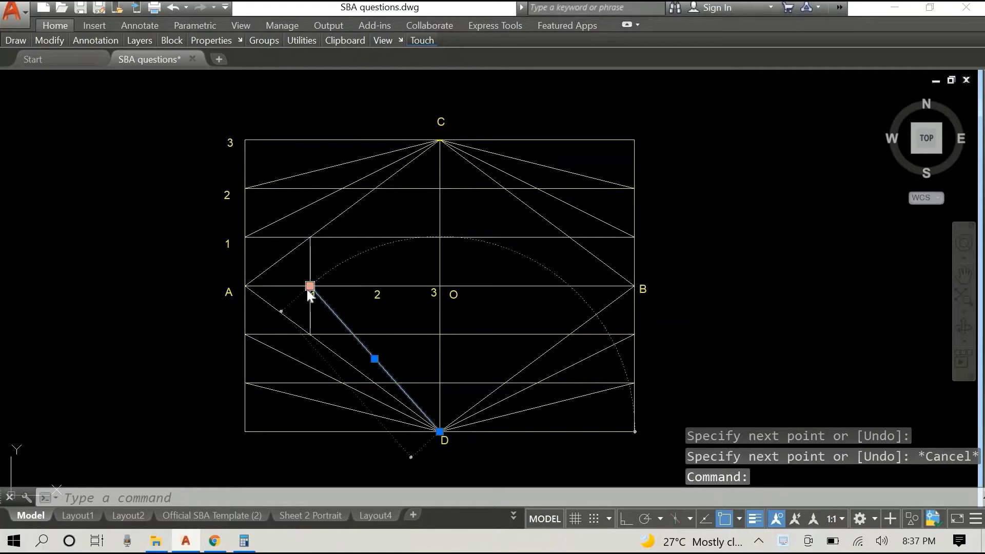
mouse_move(309, 285)
click(340, 326)
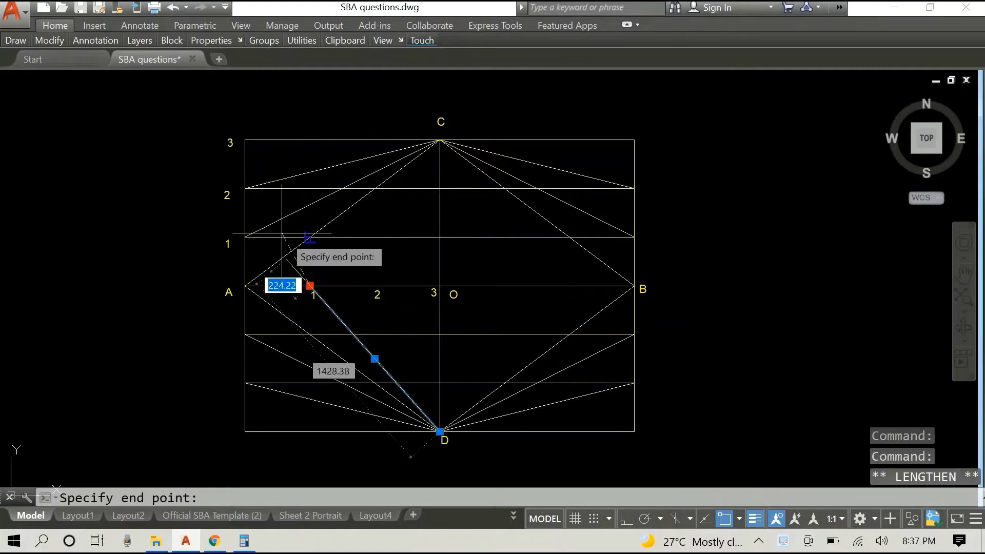
scroll(264, 224, up, 3)
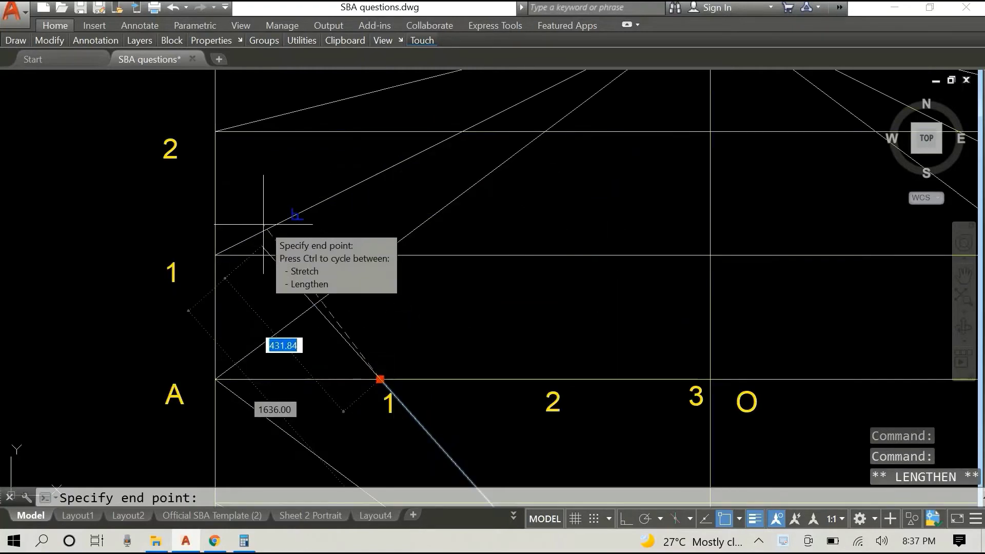
click(249, 208)
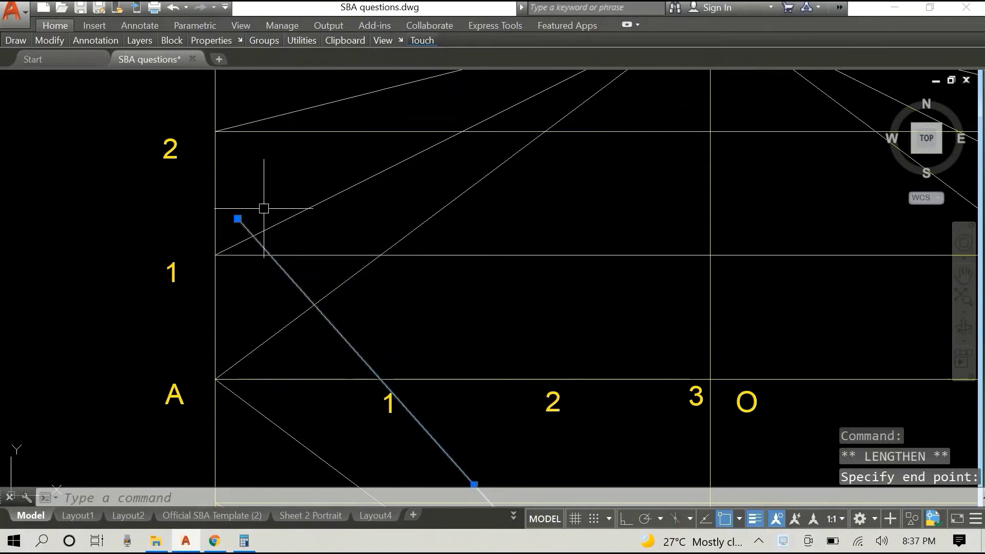
key(Escape)
Draw a line from D to division point 2 on centre line AO
scroll(350, 209, down, 2)
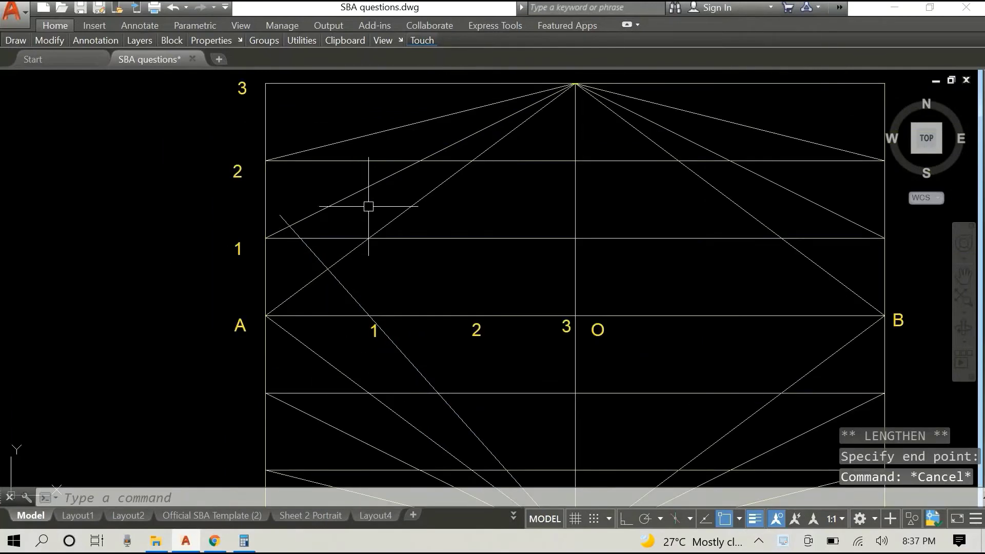
scroll(368, 206, down, 3)
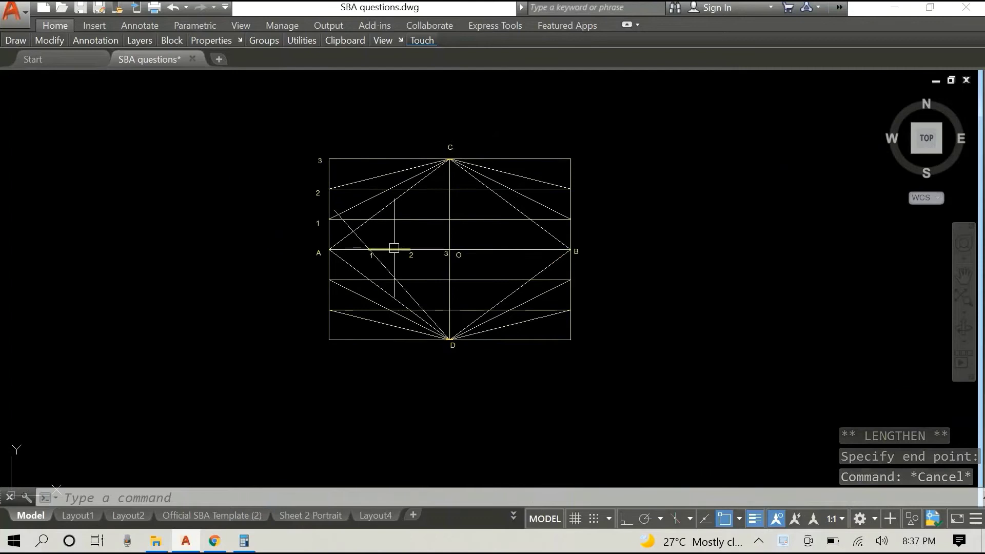
scroll(379, 249, up, 2)
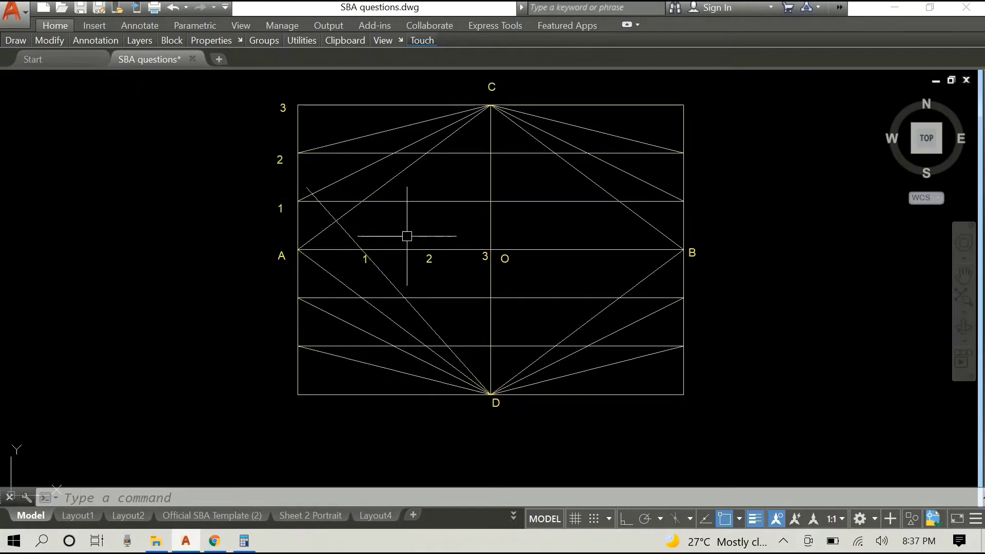
right_click(197, 232)
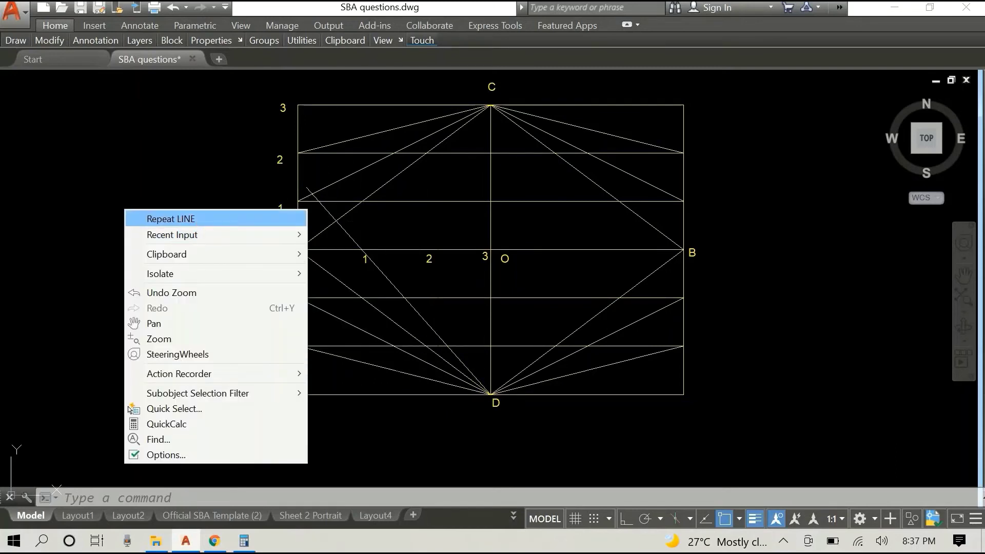
click(198, 216)
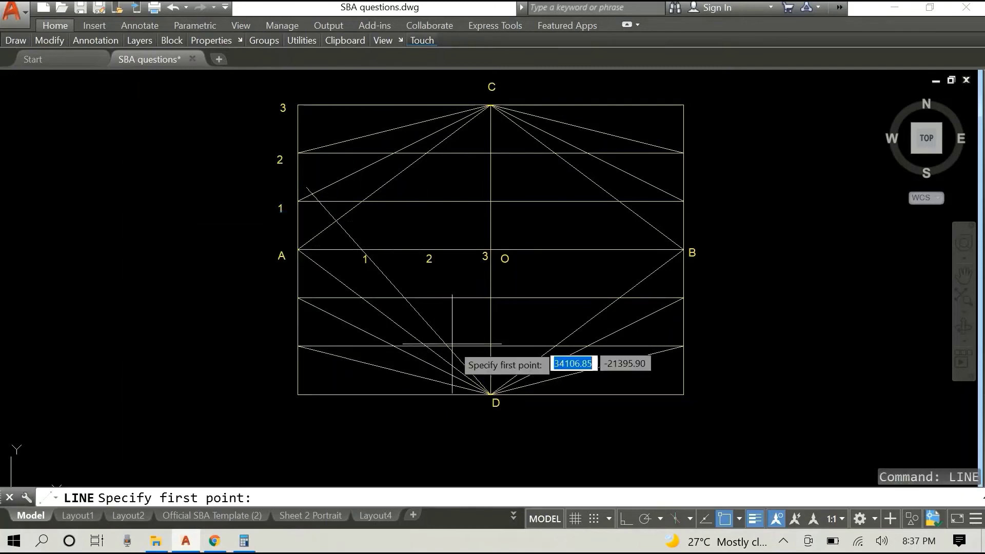
click(491, 395)
click(426, 249)
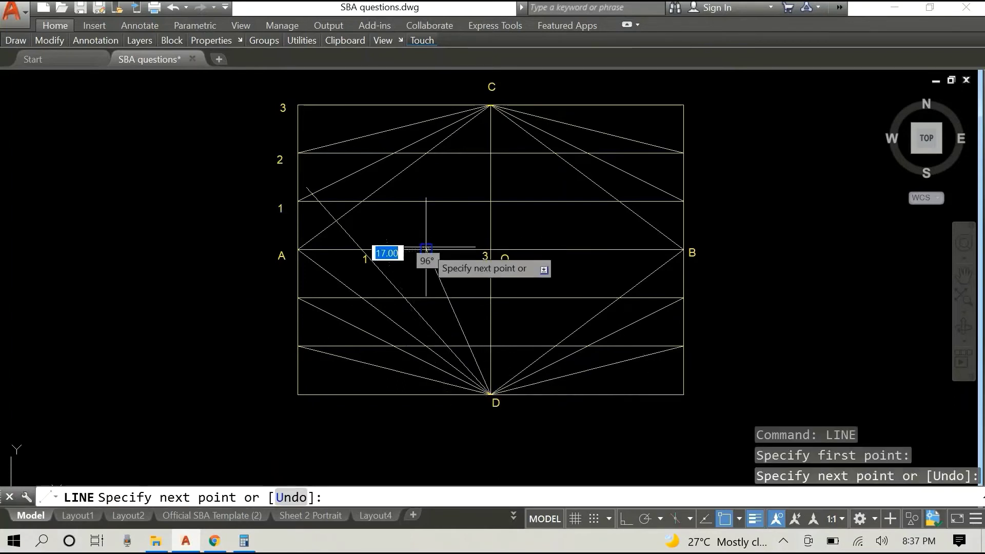
key(Escape)
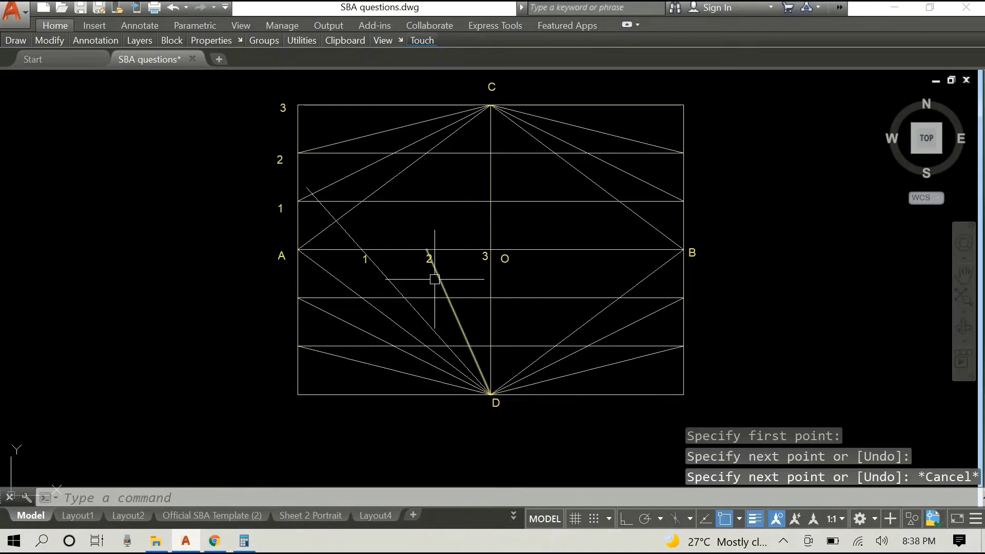
Lengthen the line from D through division 2 on AO past the line joining C to division 2 on the left edge
click(438, 271)
mouse_move(428, 252)
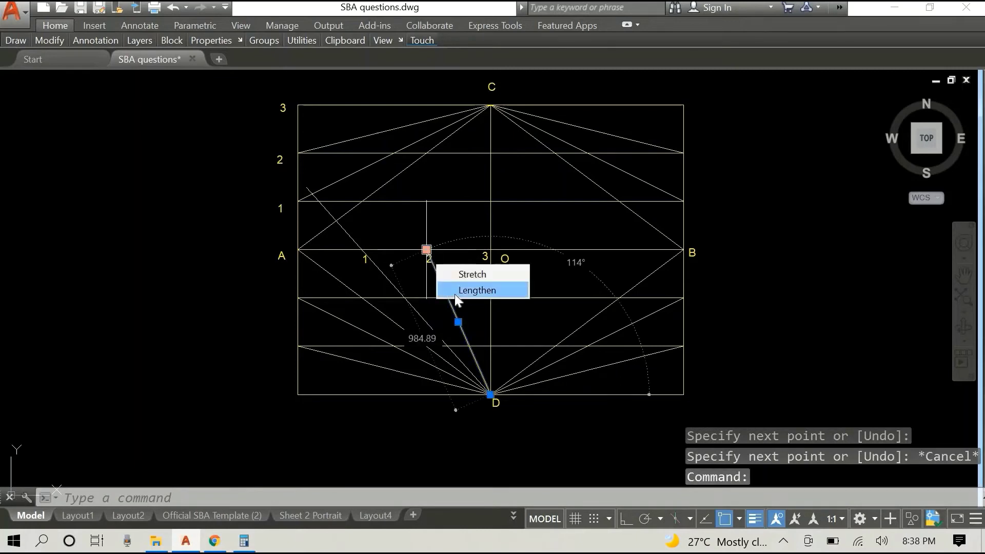
click(455, 294)
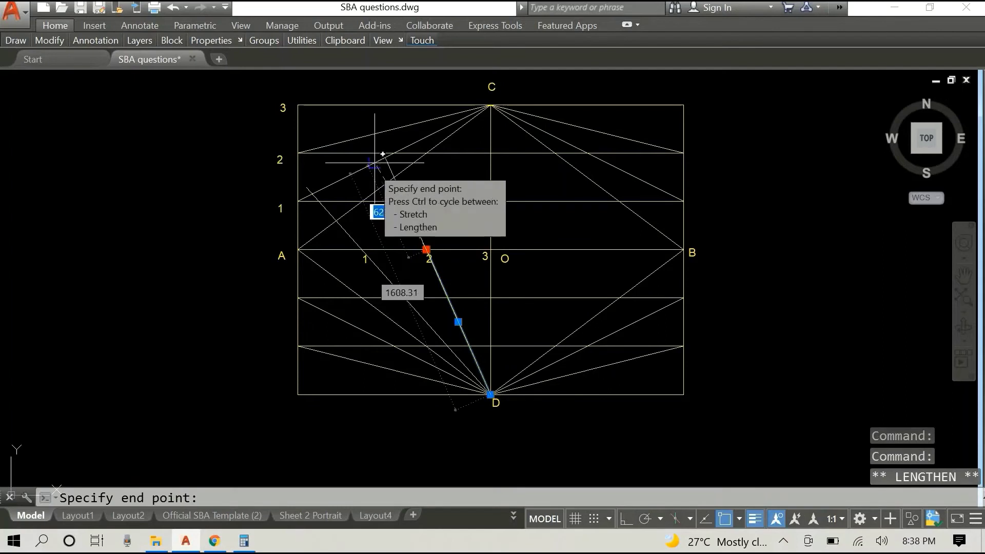
click(367, 124)
key(Escape)
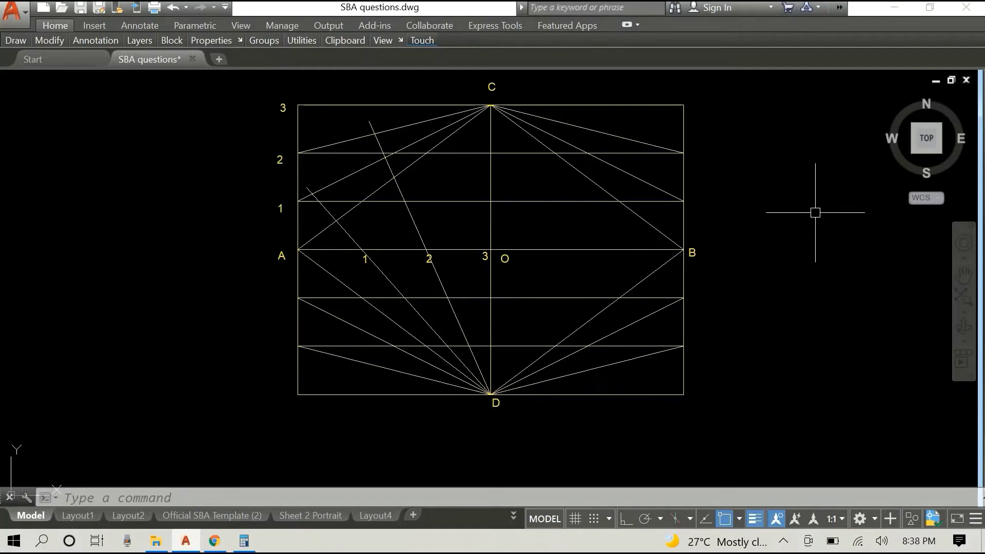
Trim the line from D through division 1 on AO back to the line joining C to division 1 on the left edge
key(BackSpace)
key(BackSpace)
key(BackSpace)
key(BackSpace)
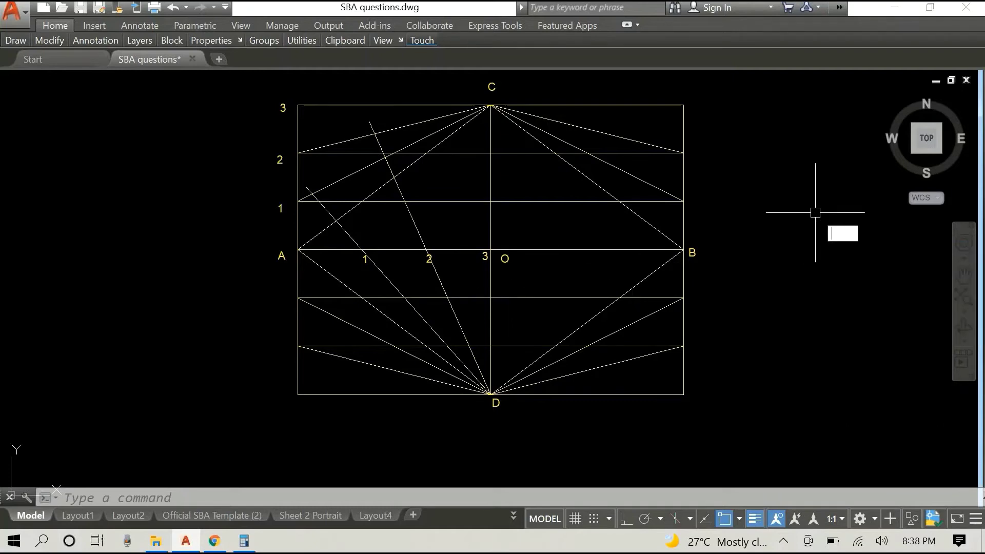
text(tri)
key(Return)
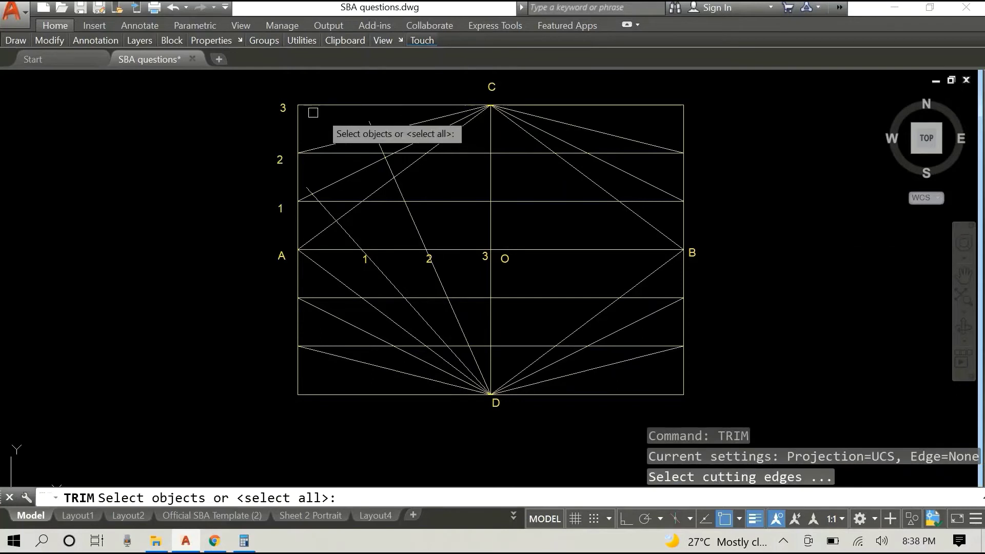
click(335, 181)
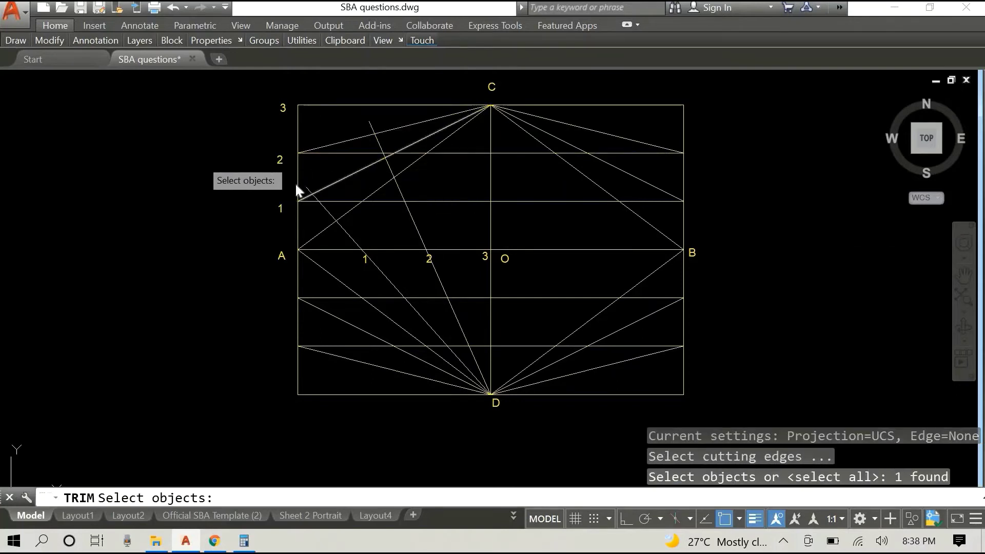
key(Return)
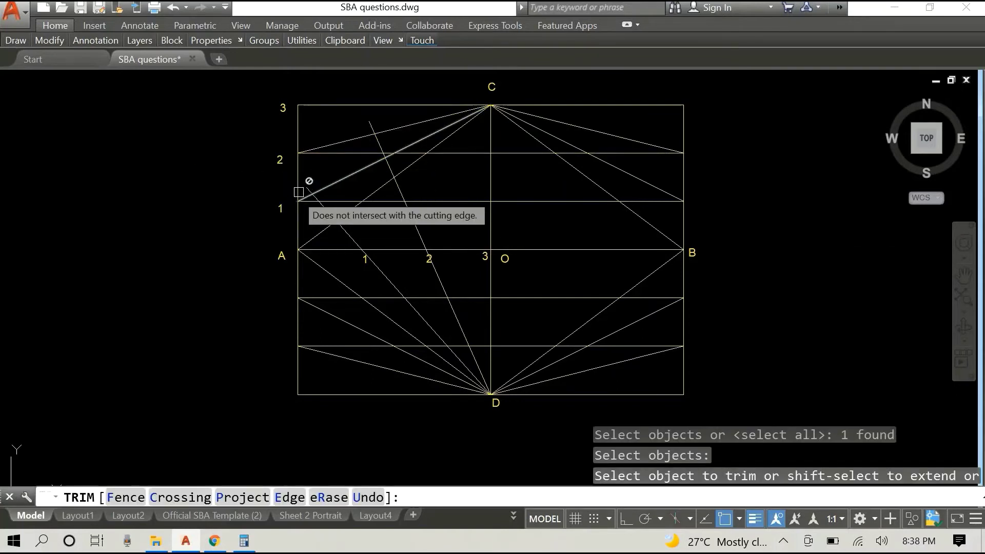
scroll(306, 189, up, 2)
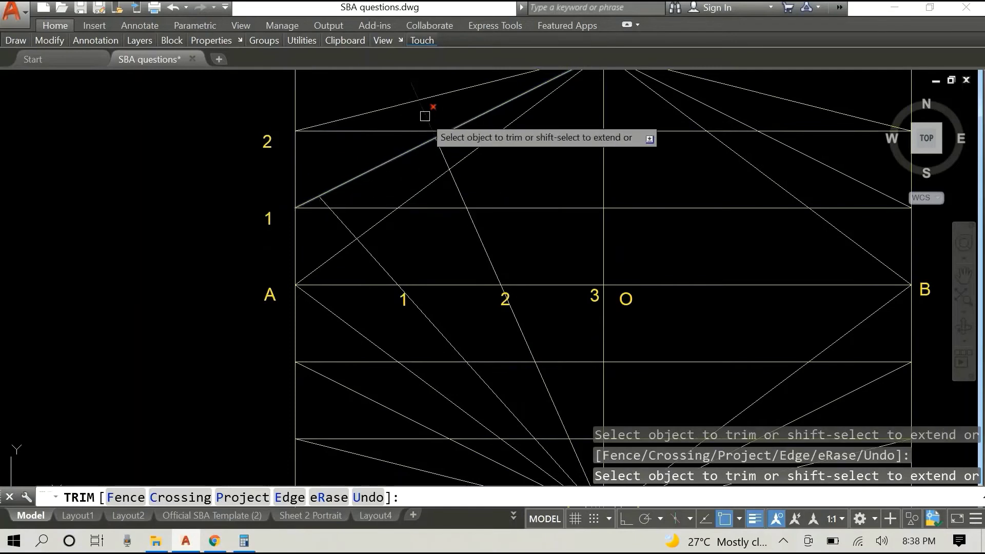
Try trimming the line from D through division 2 at the line joining C to left-edge division 1, and undo that trim
click(412, 83)
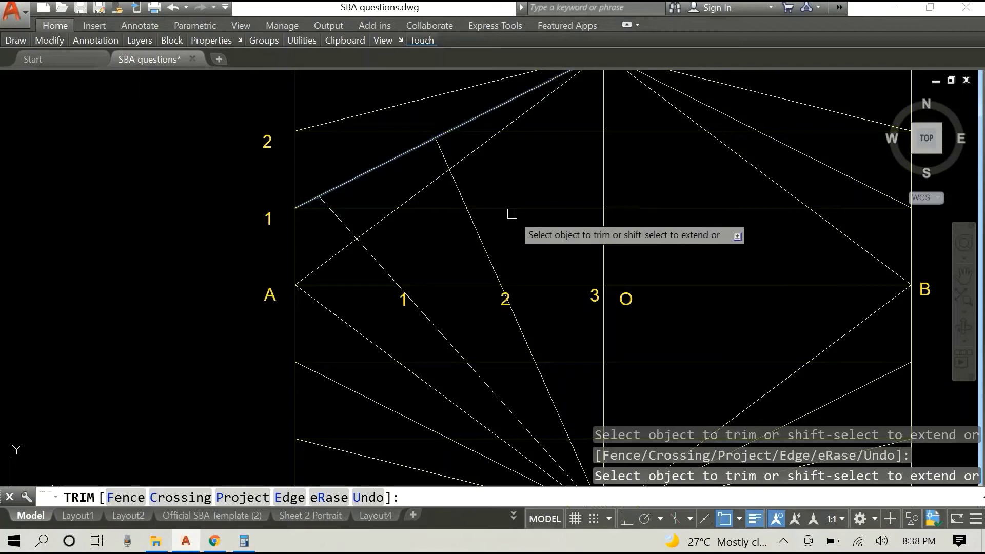
key(ctrl+z)
key(Escape)
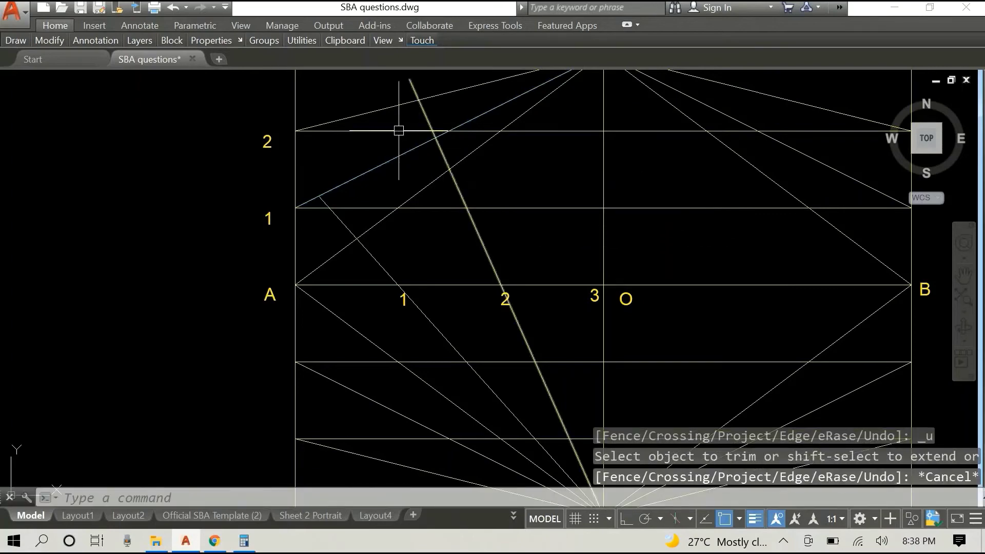
Trim the line from D through division 2 on AO back to the line joining C to division 2 on the left edge
right_click(393, 98)
click(394, 105)
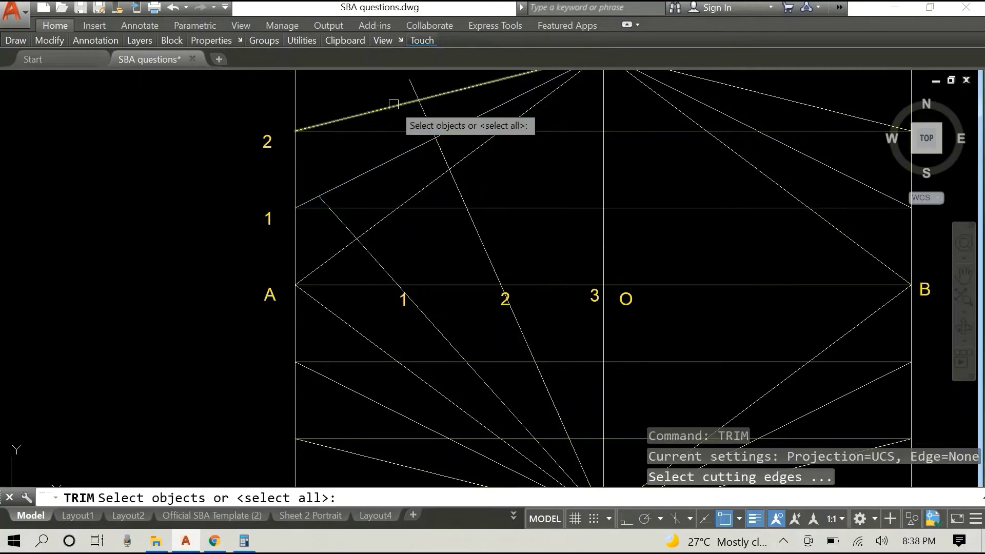
click(393, 104)
middle_drag(374, 103, 354, 215)
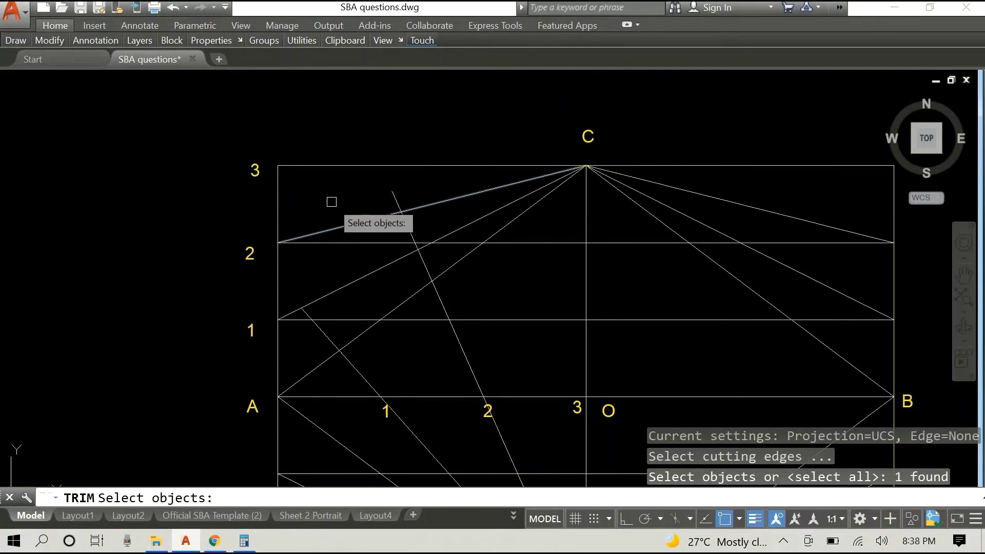
key(Return)
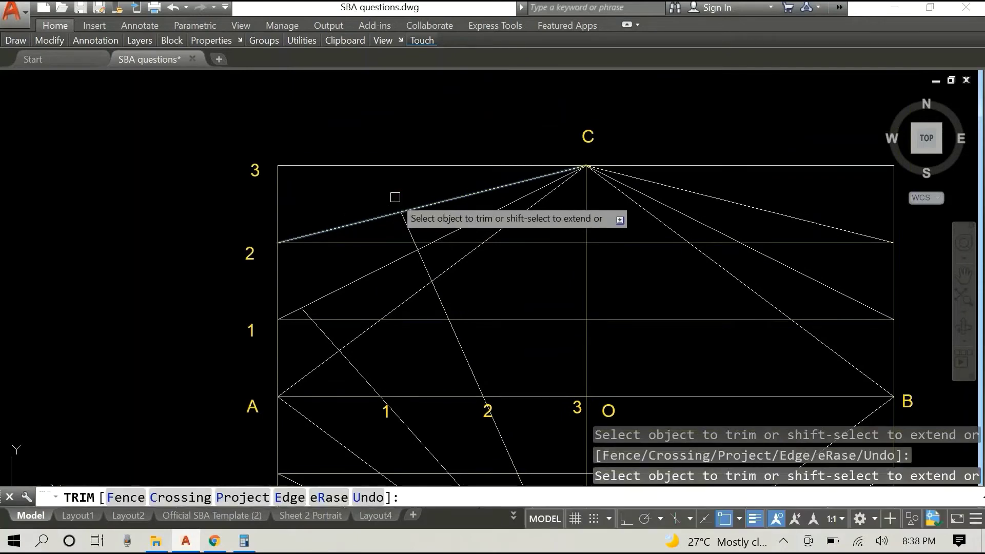
right_click(377, 196)
click(398, 203)
Mirror the two lines from D through divisions 1 and 2 on AO about vertical centre line CD, keeping the source lines
scroll(388, 199, down, 4)
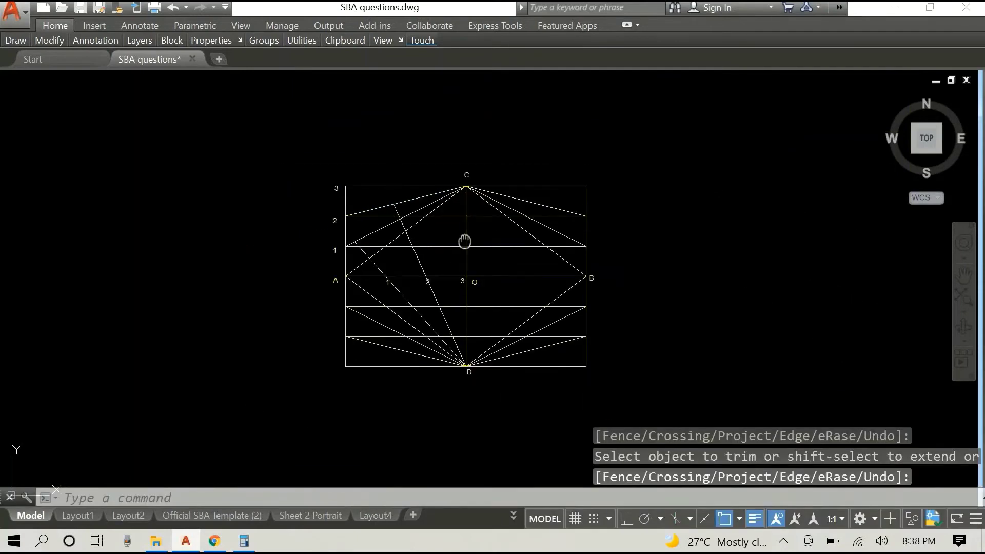
mouse_move(464, 241)
middle_down()
mouse_move(392, 209)
mouse_move(357, 237)
middle_up()
scroll(392, 209, up, 3)
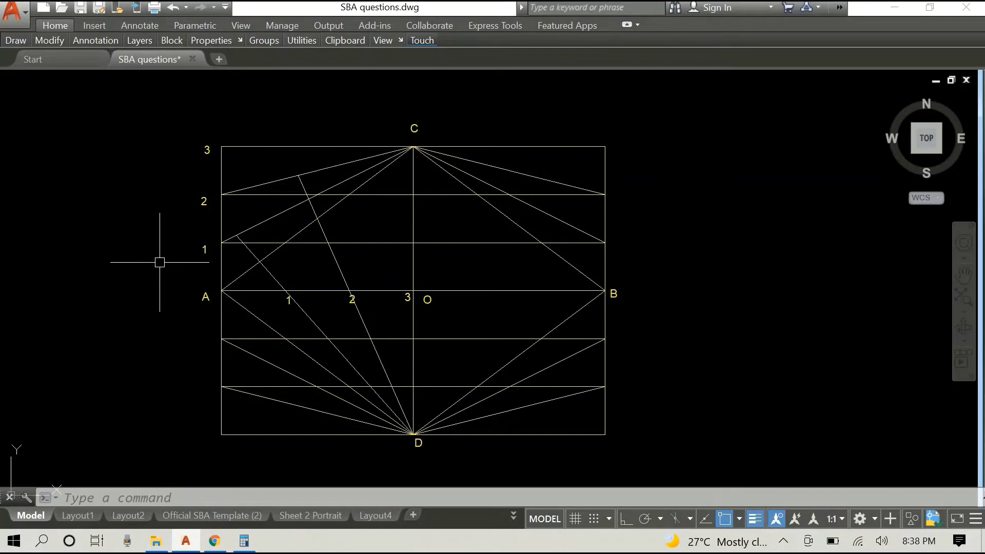
click(271, 275)
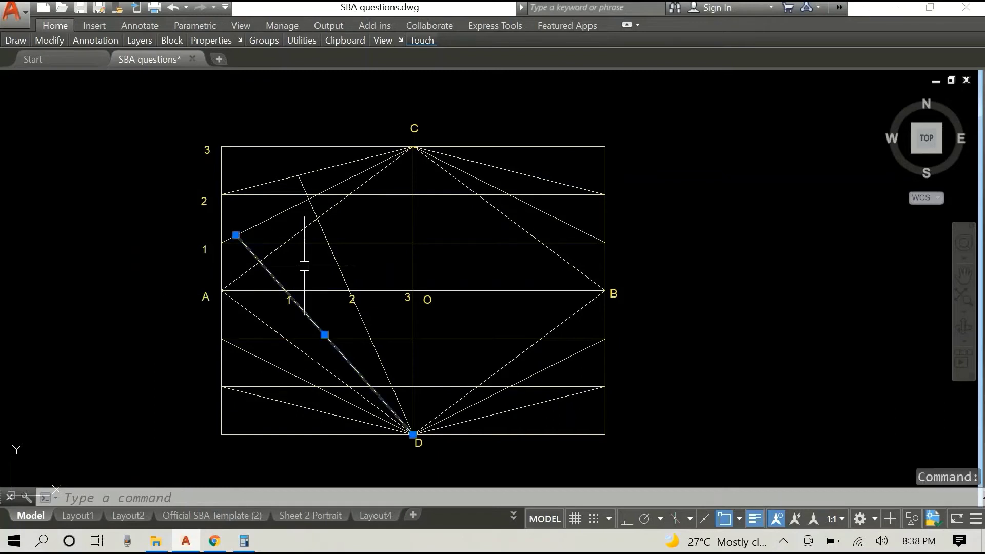
click(340, 254)
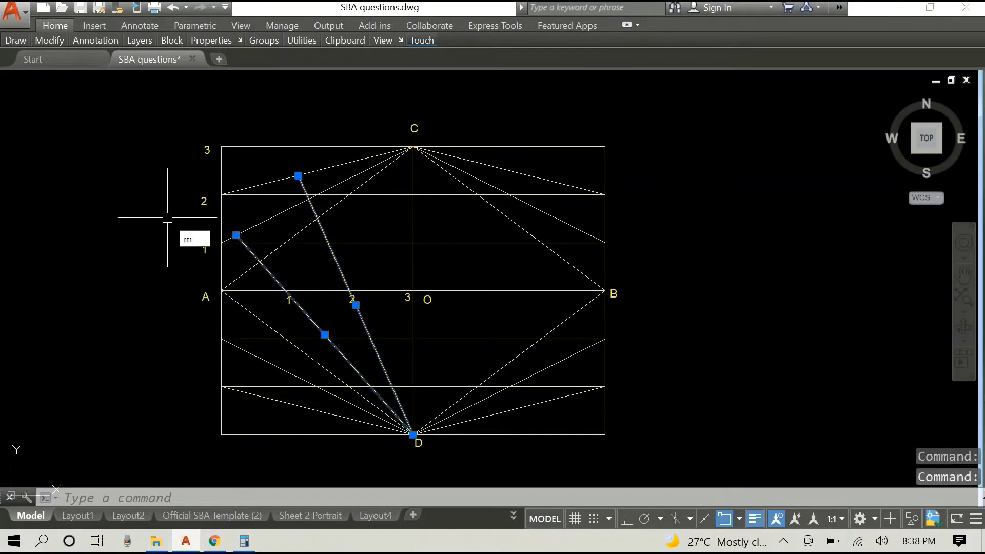
key(Return)
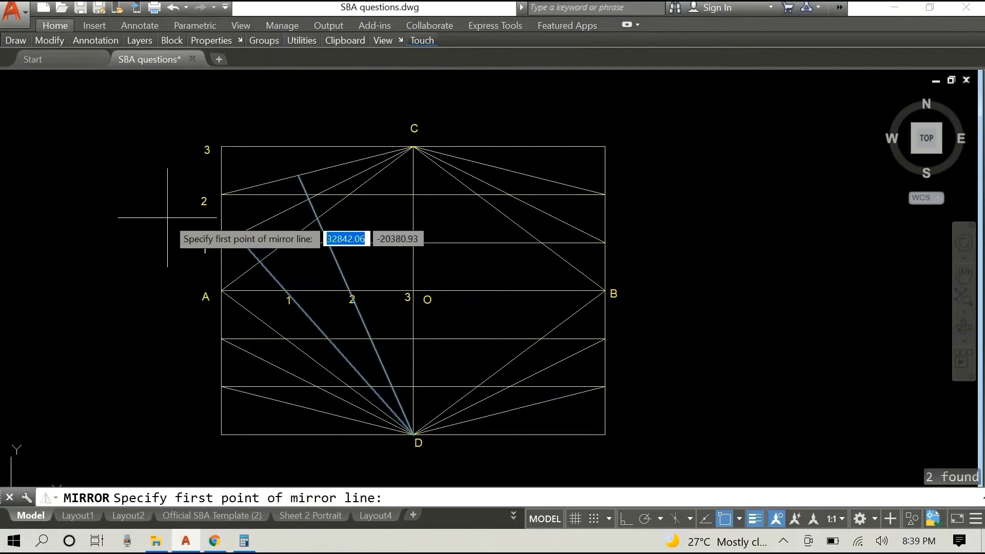
click(414, 147)
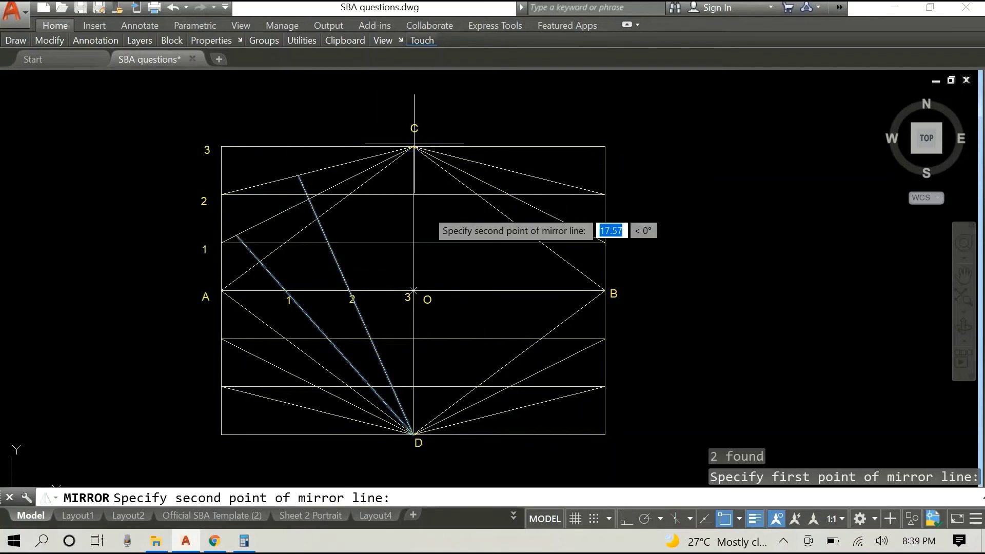
click(414, 435)
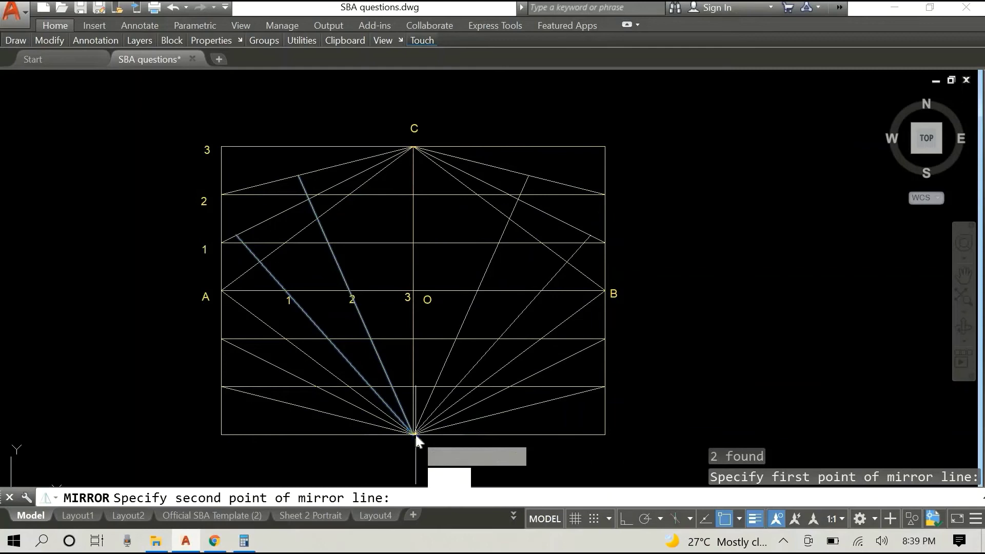
scroll(713, 318, down, 2)
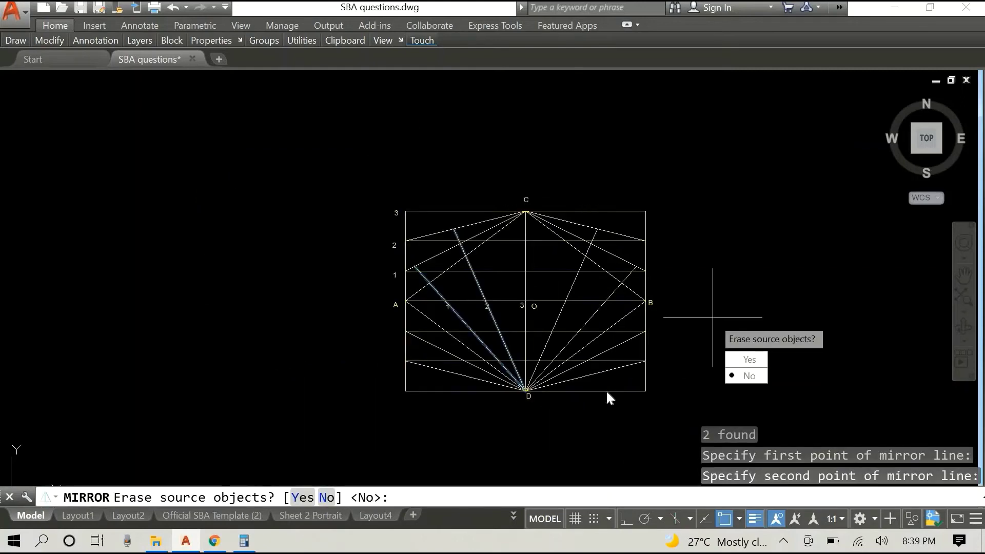
click(737, 378)
Mirror the four lines from D through the AB divisions about horizontal centre line AB, keeping the source lines
scroll(396, 379, up, 2)
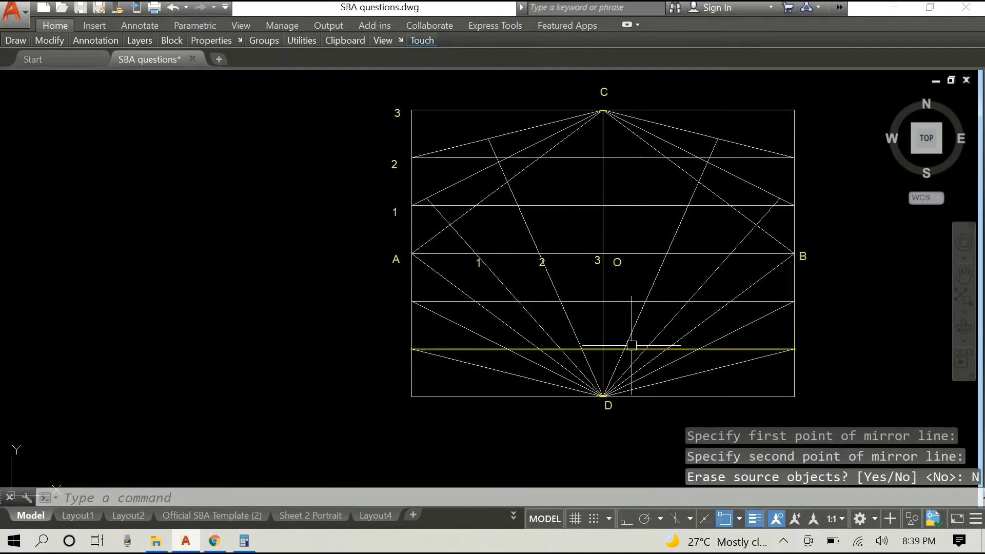
middle_drag(813, 317, 571, 342)
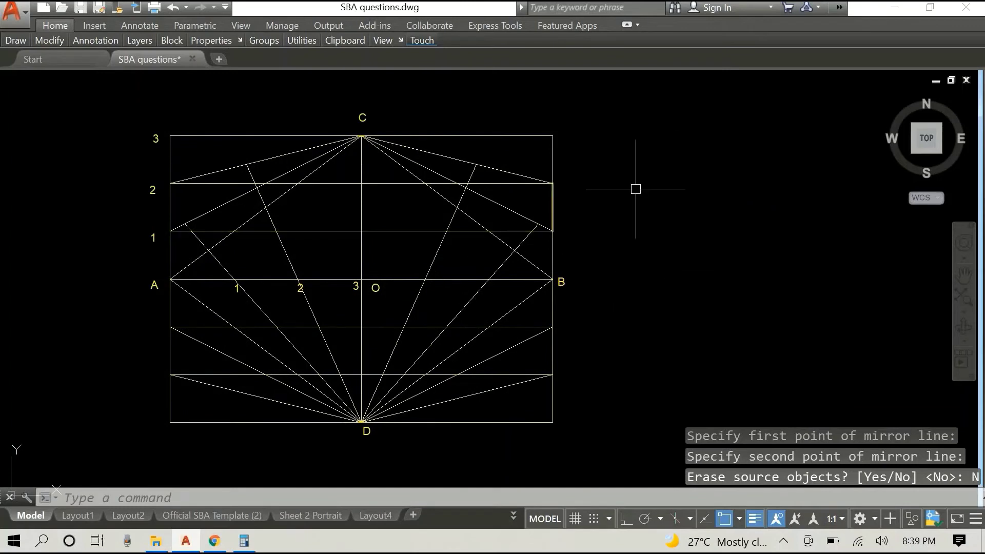
right_click(715, 174)
key(Escape)
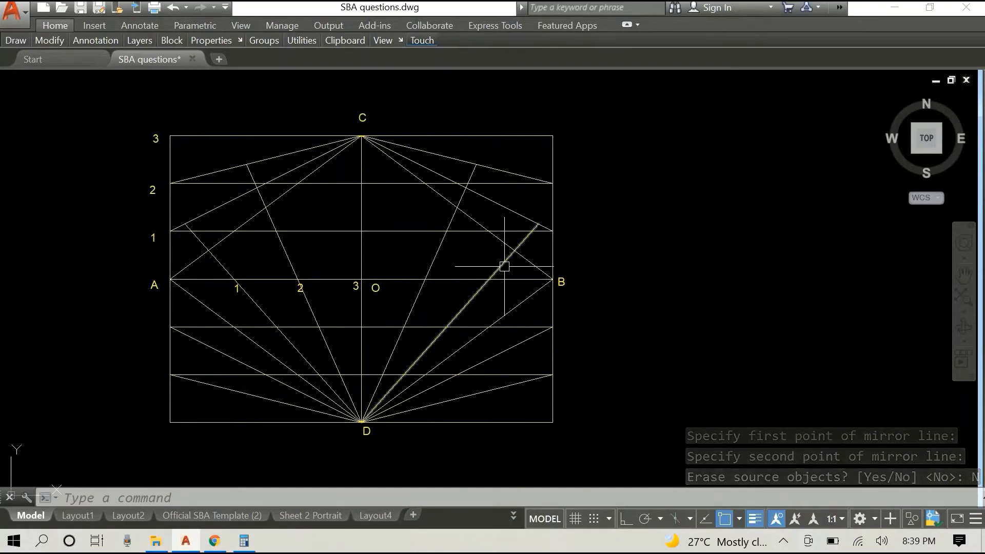
click(504, 266)
click(446, 238)
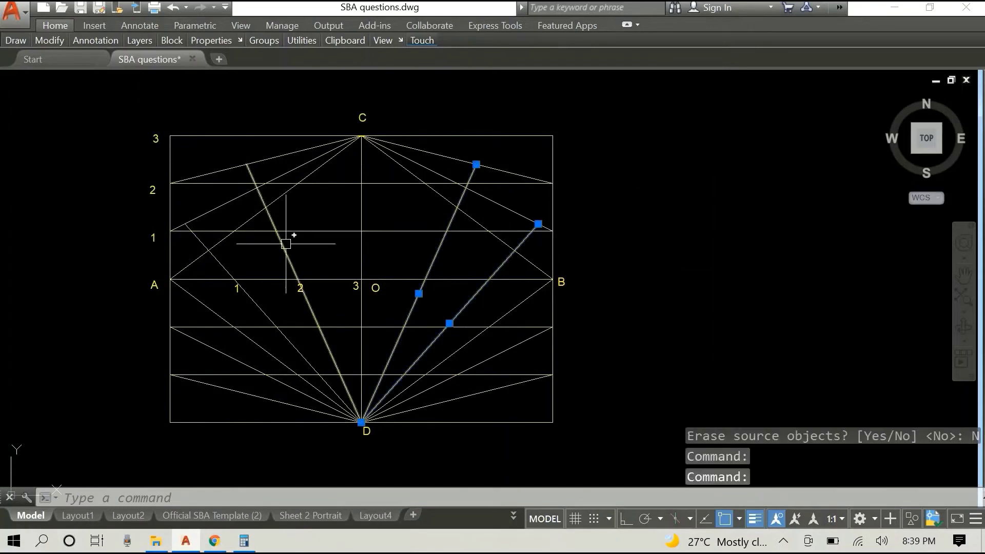
click(286, 244)
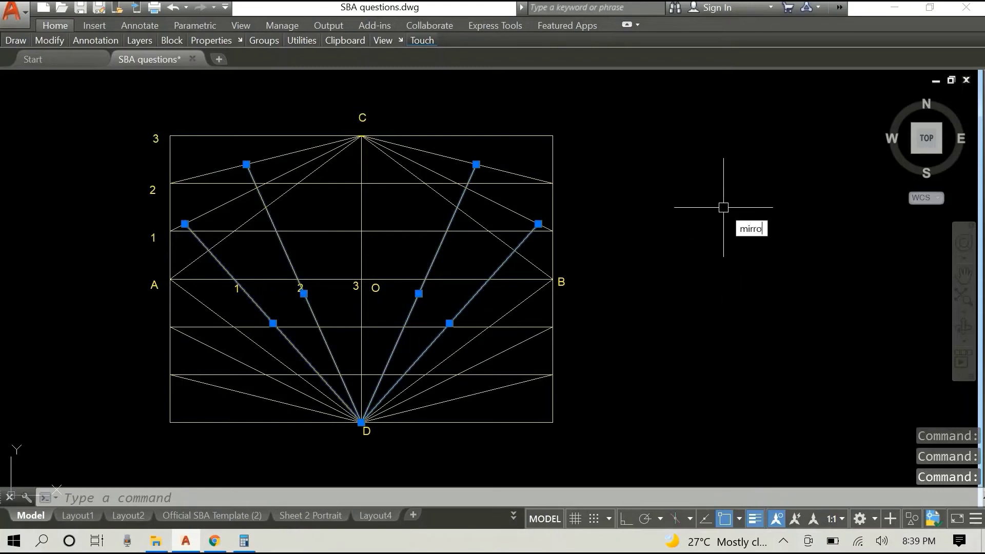
text(r)
key(Return)
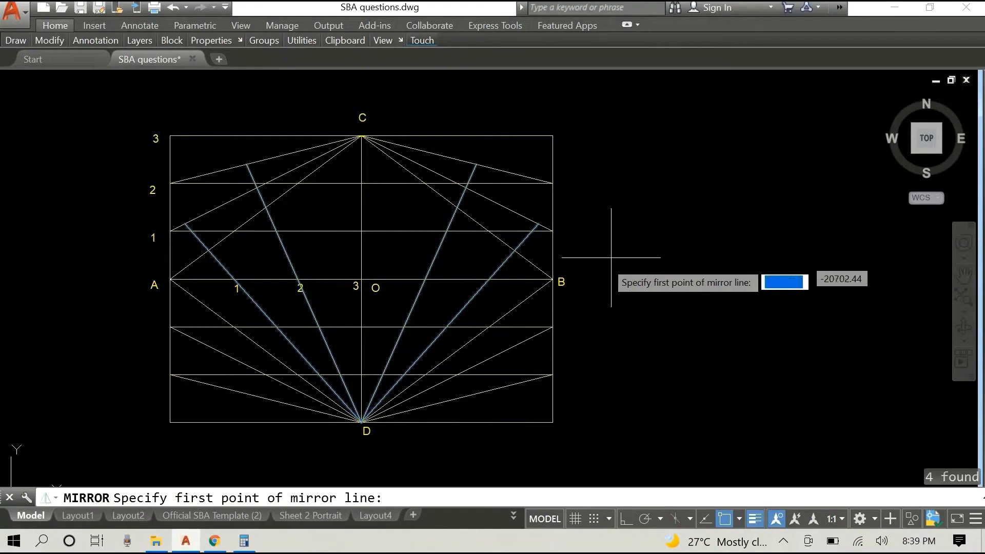
click(552, 279)
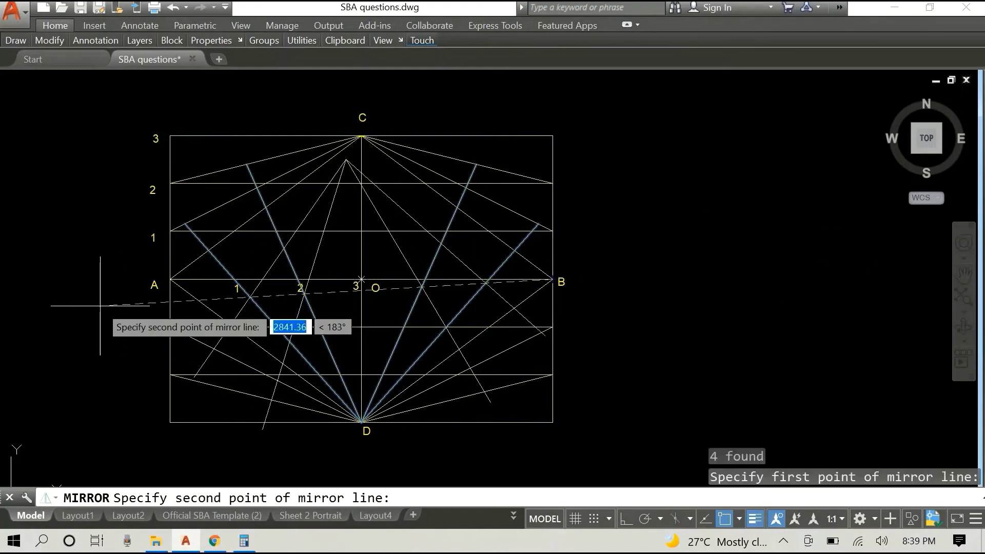
click(170, 280)
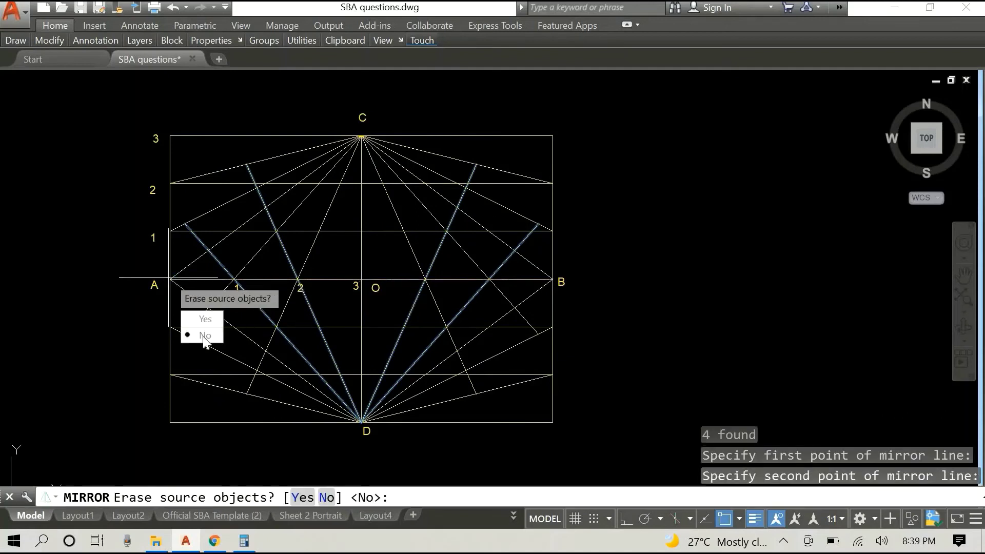
click(202, 337)
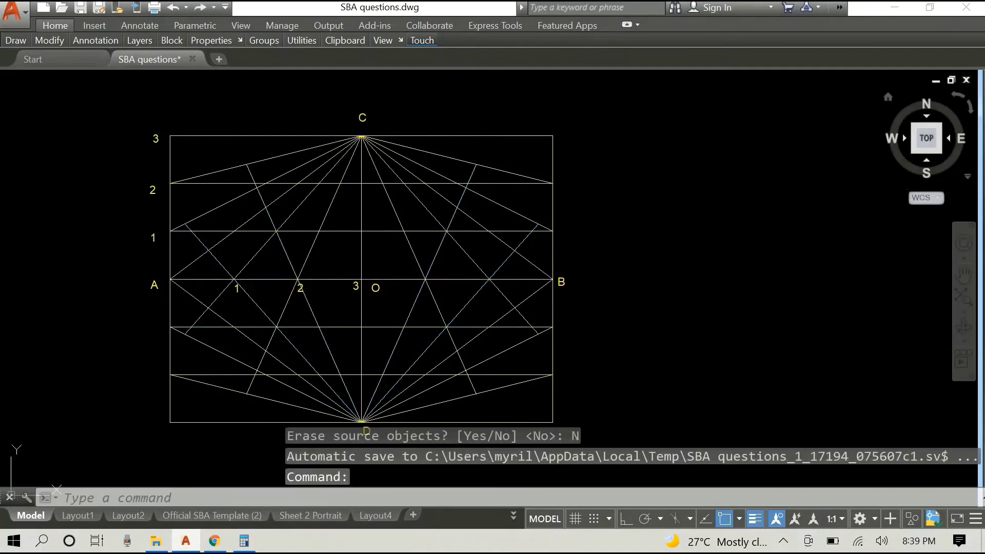
Start a fit-point spline at D and run it through the left-half line intersections and A up to C
middle_drag(697, 266, 713, 235)
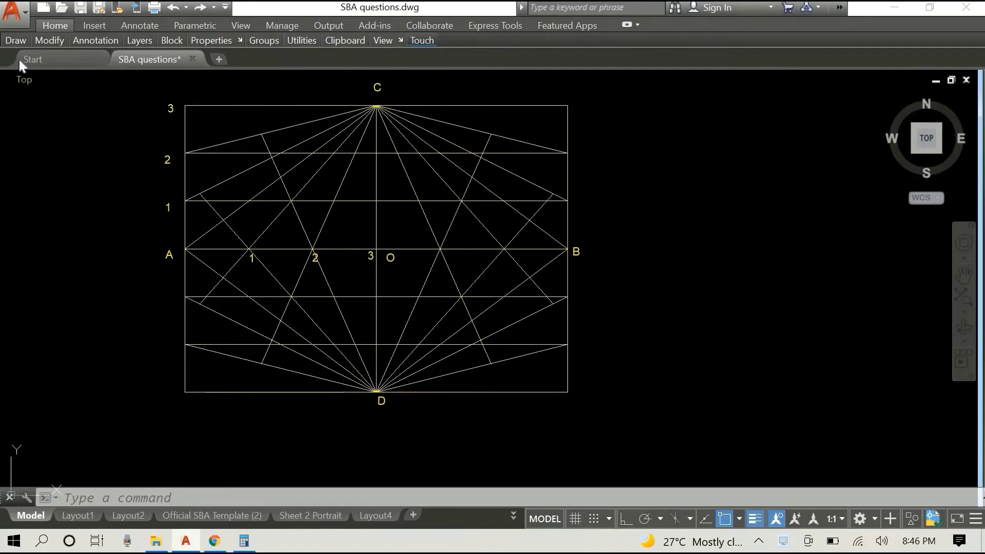
mouse_move(20, 41)
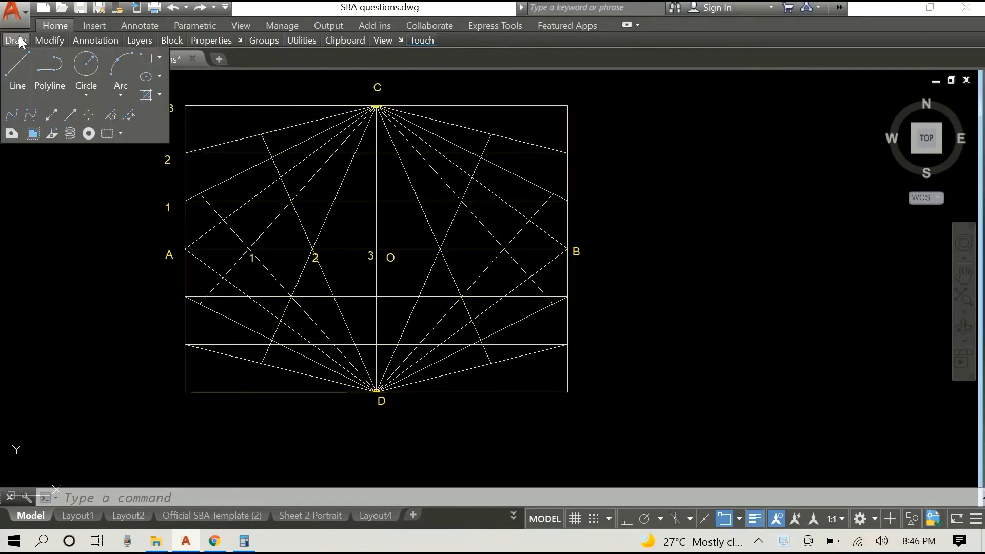
click(12, 117)
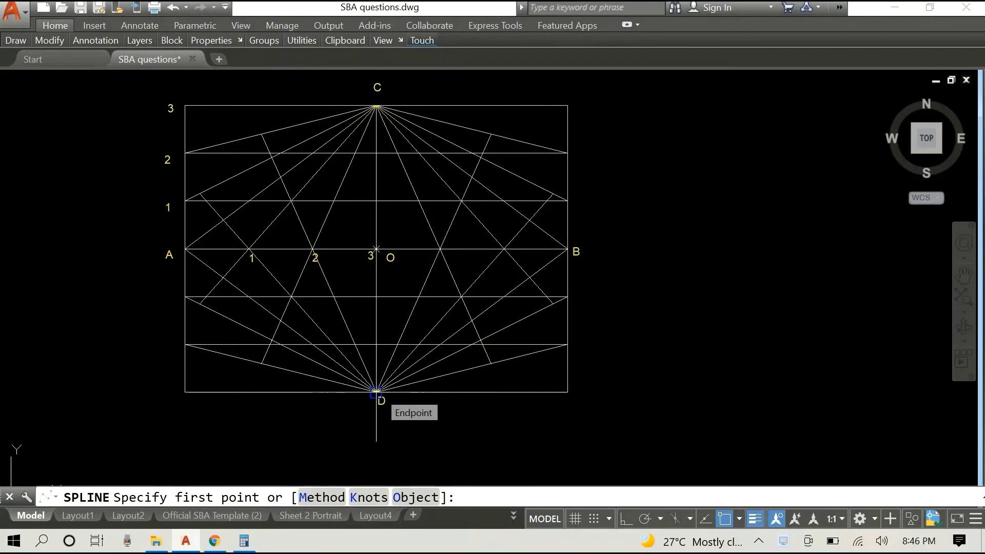
click(376, 391)
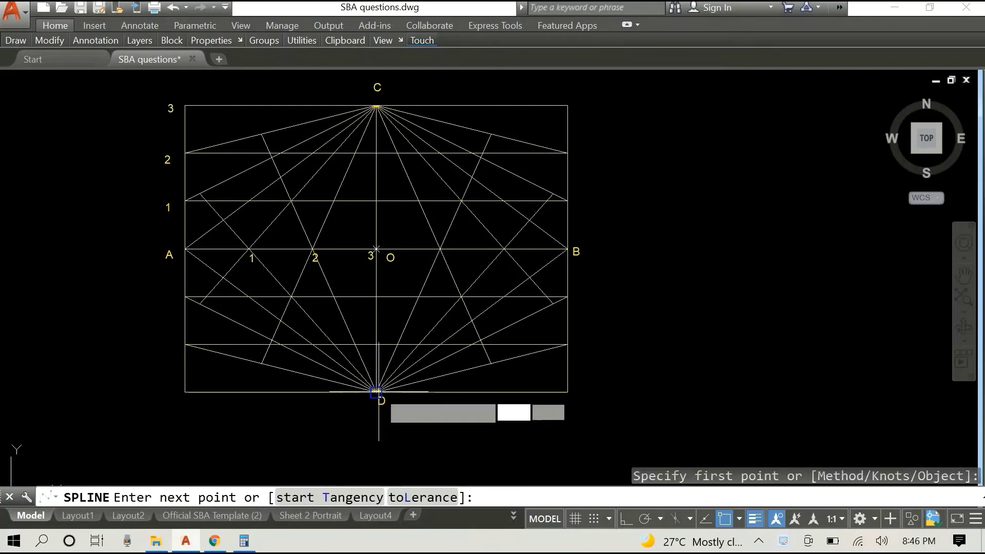
click(261, 364)
click(200, 302)
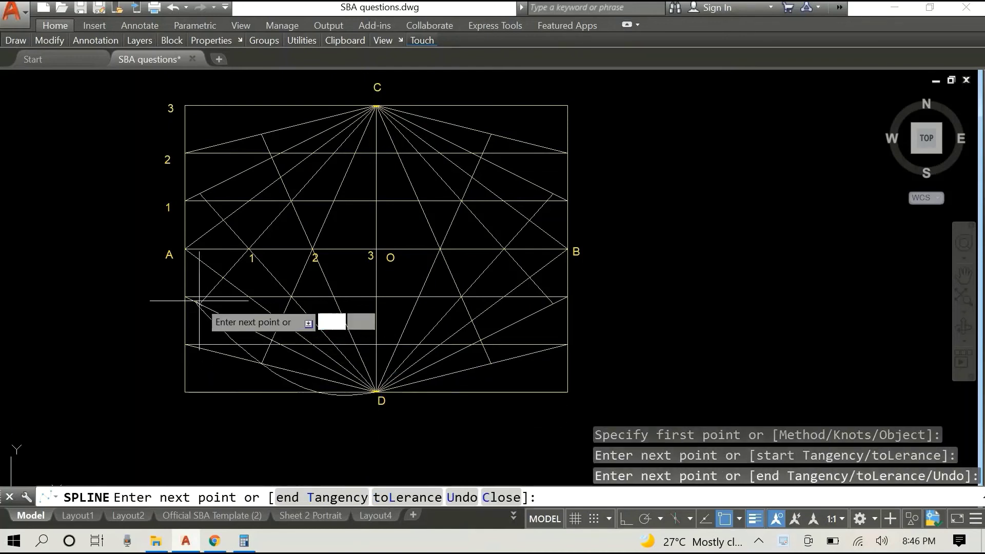
click(185, 249)
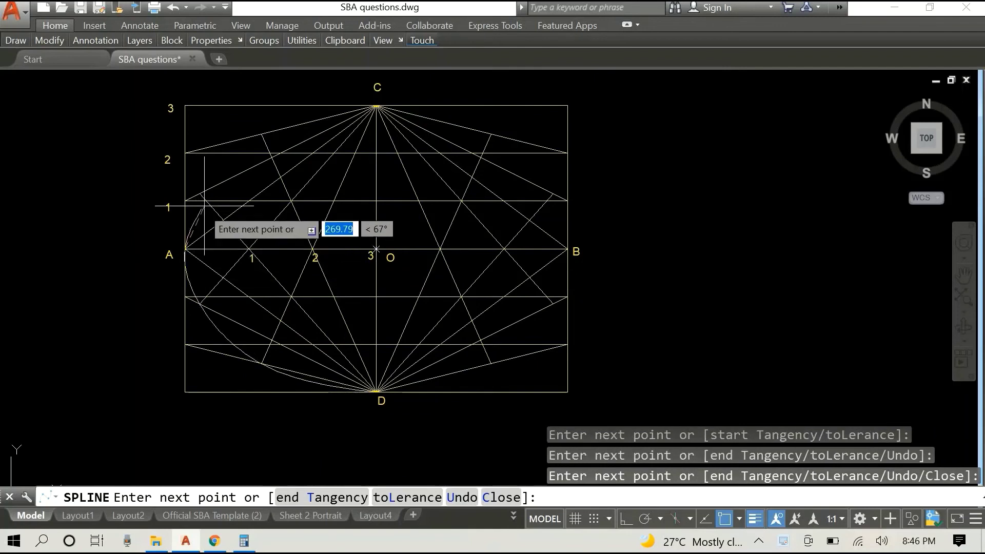
click(200, 197)
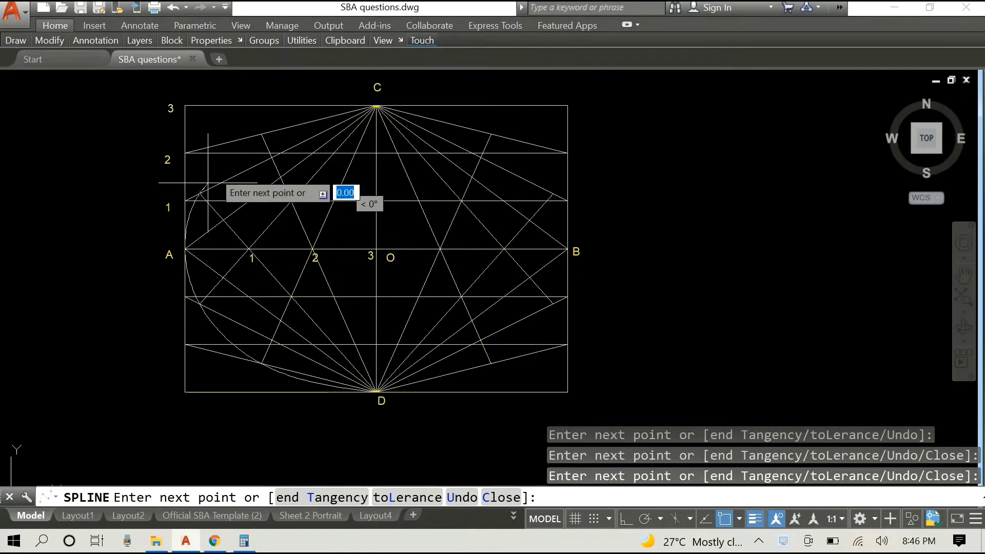
click(262, 134)
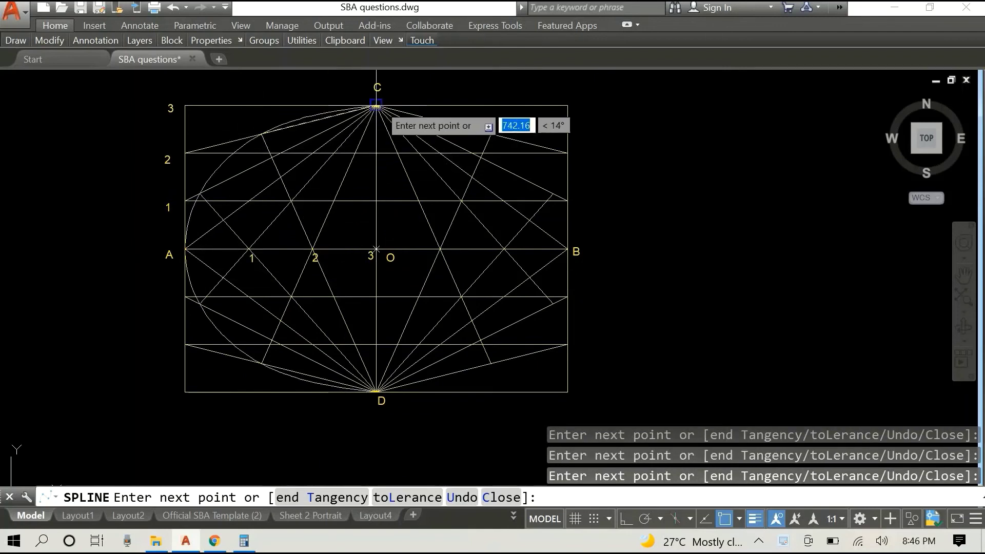
click(377, 107)
Continue the spline from C through the right-half line intersections and B, ending it back at D
click(491, 134)
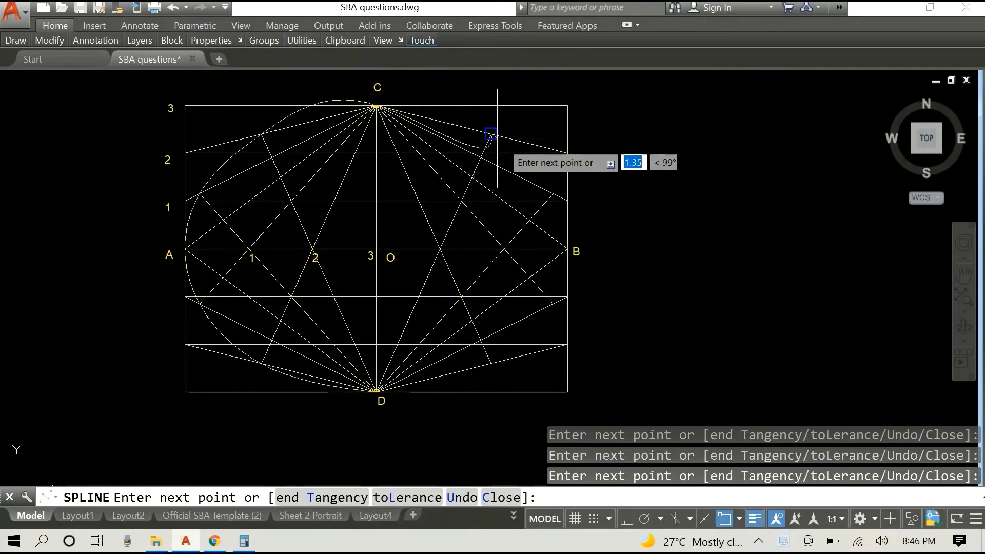
click(553, 196)
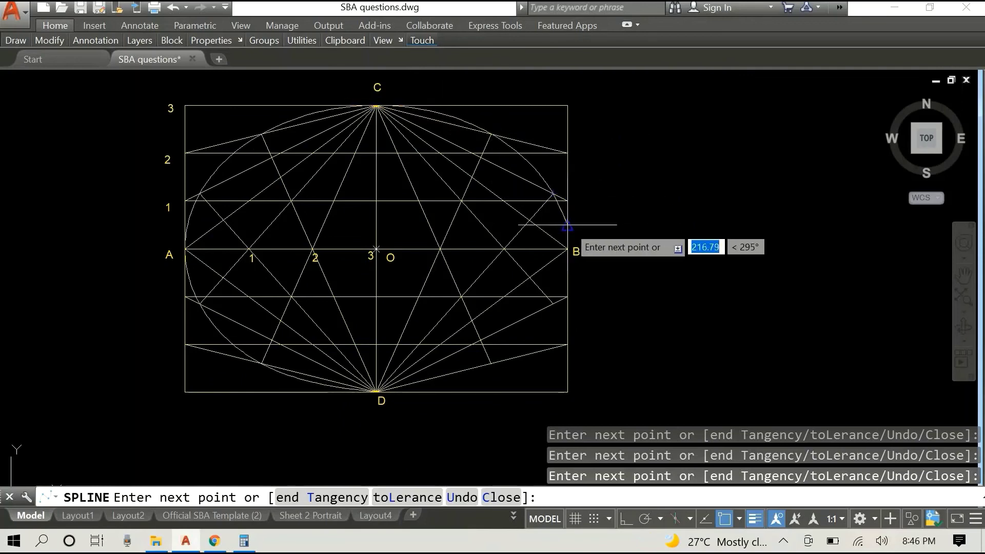
click(567, 249)
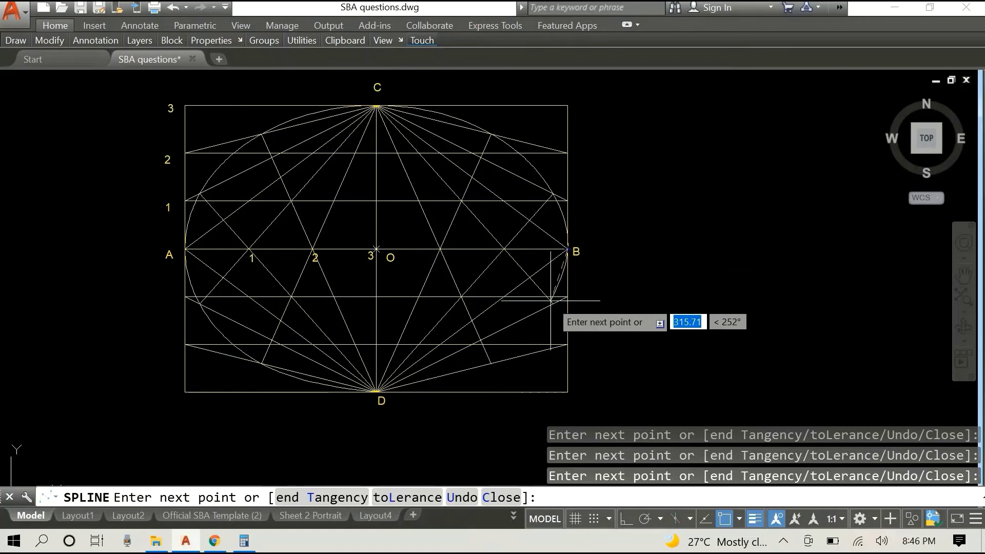
click(553, 303)
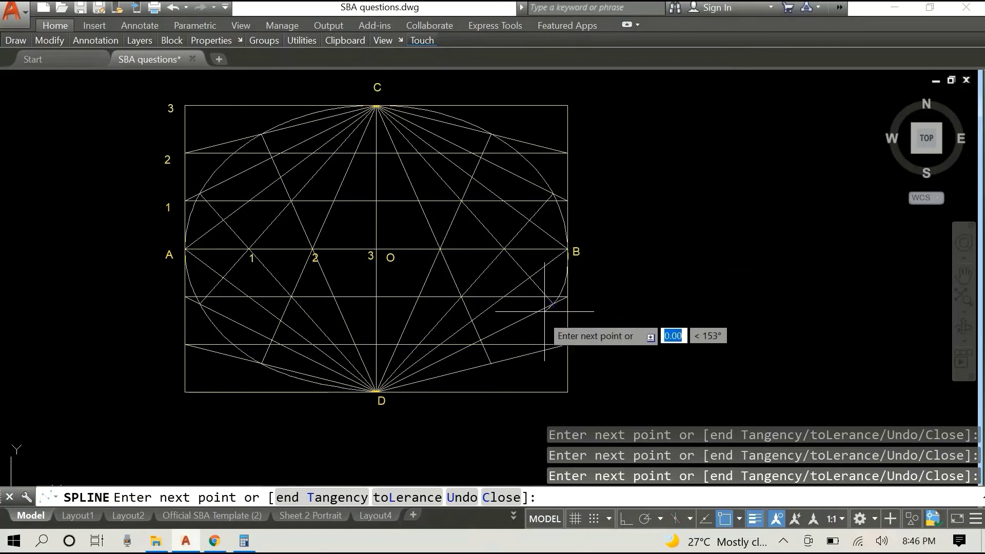
click(491, 364)
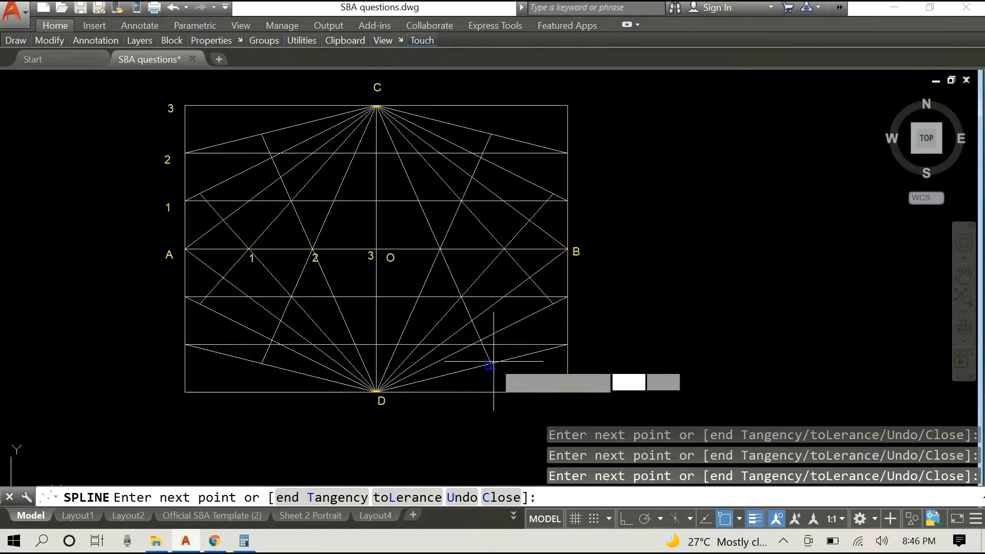
click(376, 391)
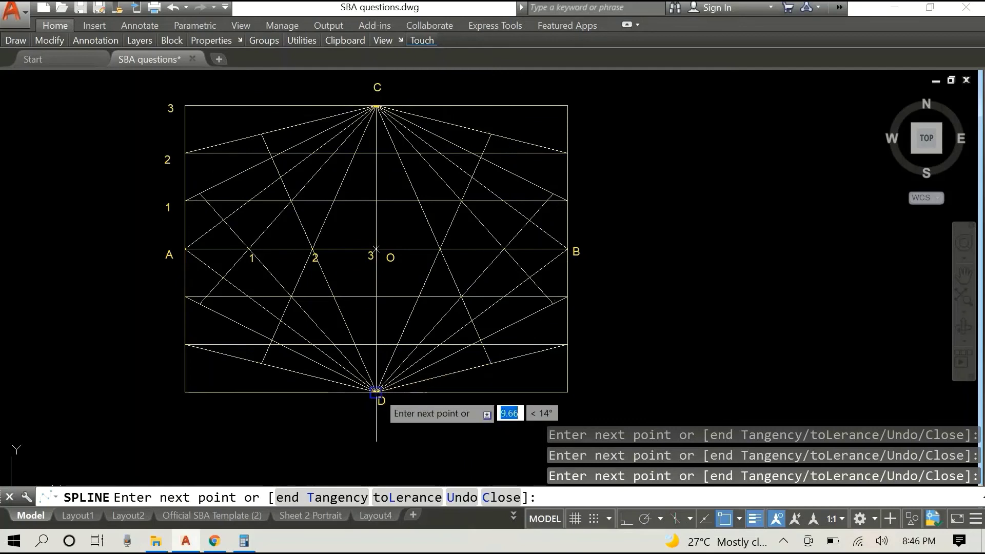
right_click(691, 289)
click(718, 297)
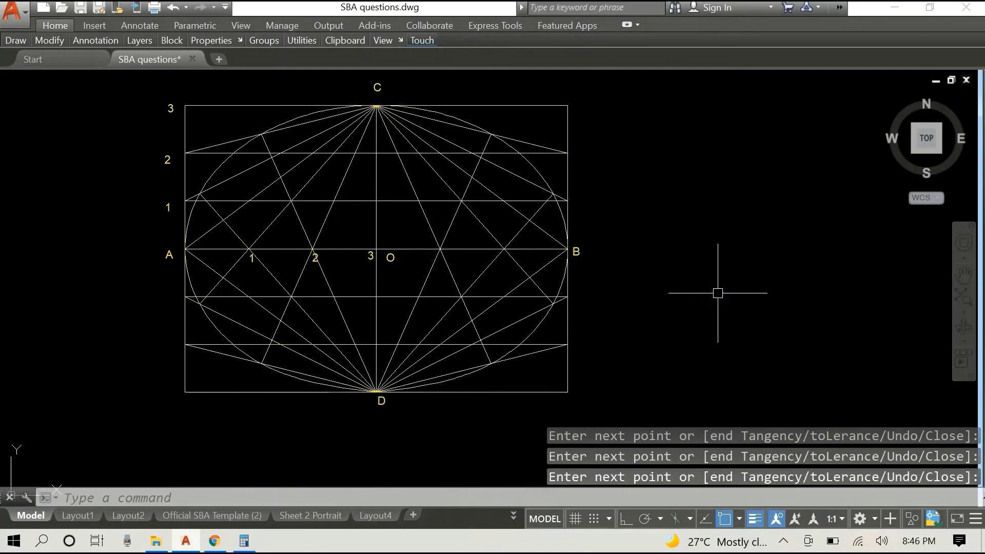
Move the elliptical spline to the outline layer and clear the selection
click(533, 166)
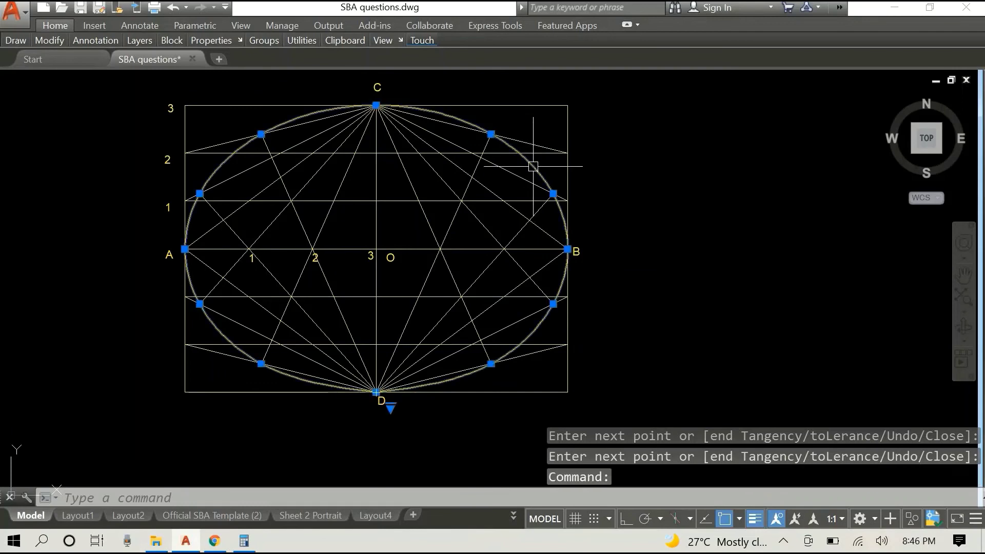
click(138, 41)
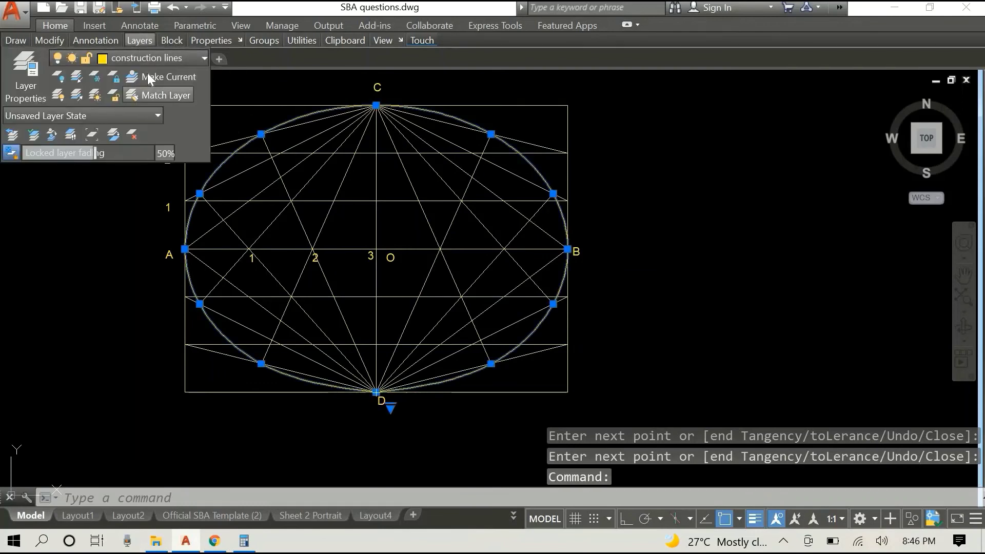
click(154, 59)
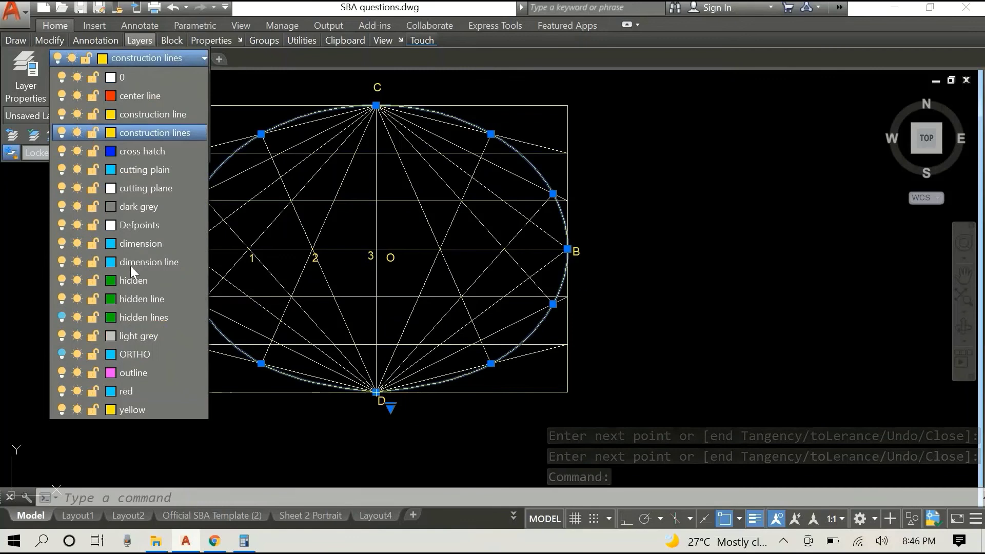
click(129, 373)
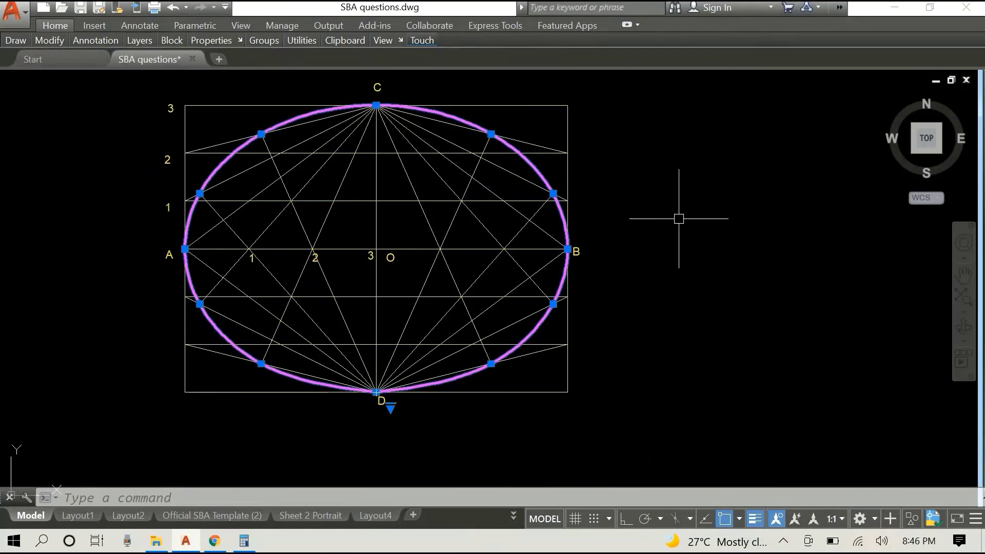
key(Escape)
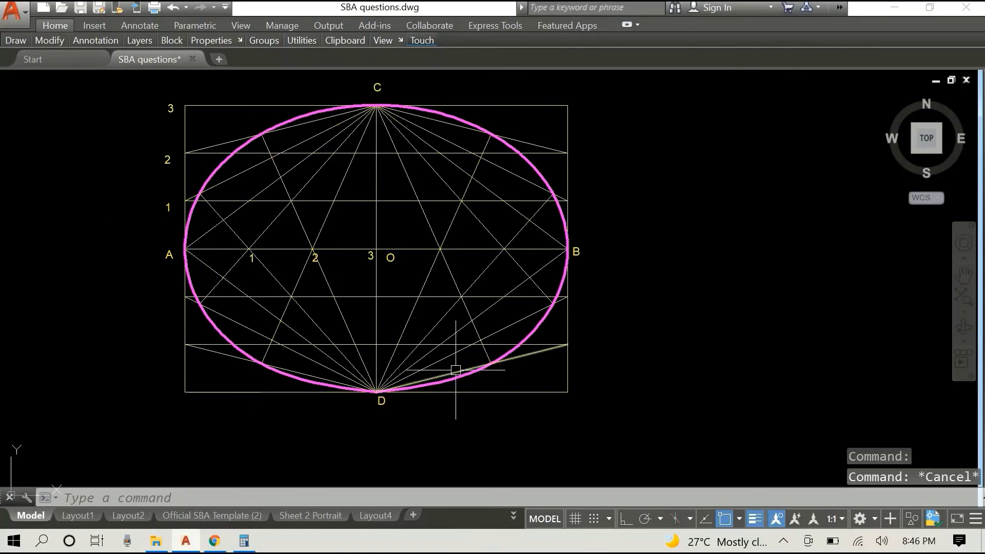